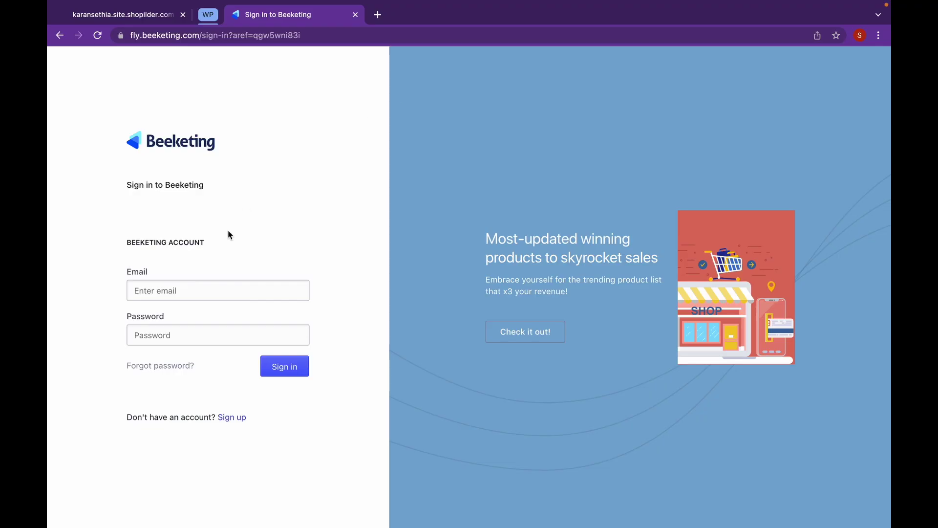
# Step: Sign up for a Beeketing account using the suggested e-mail and a generated strong password
pyautogui.click(232, 417)
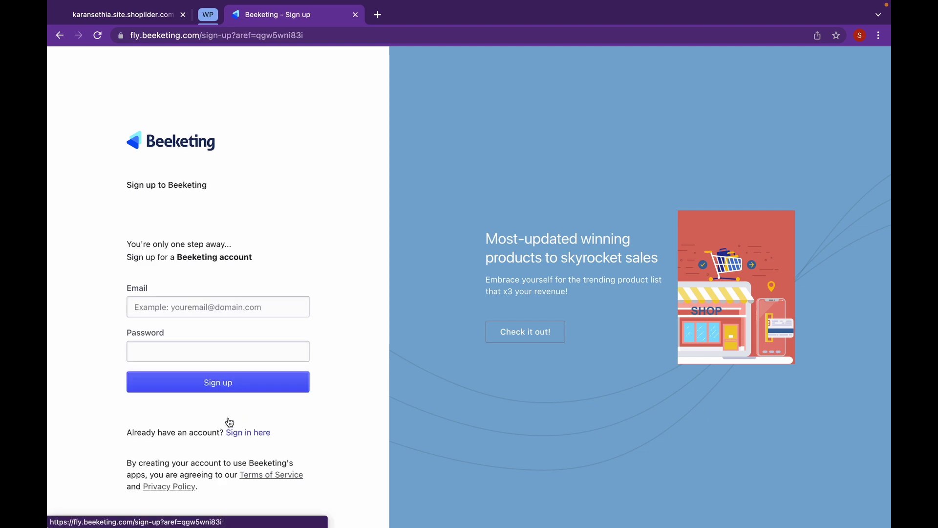
pyautogui.click(250, 305)
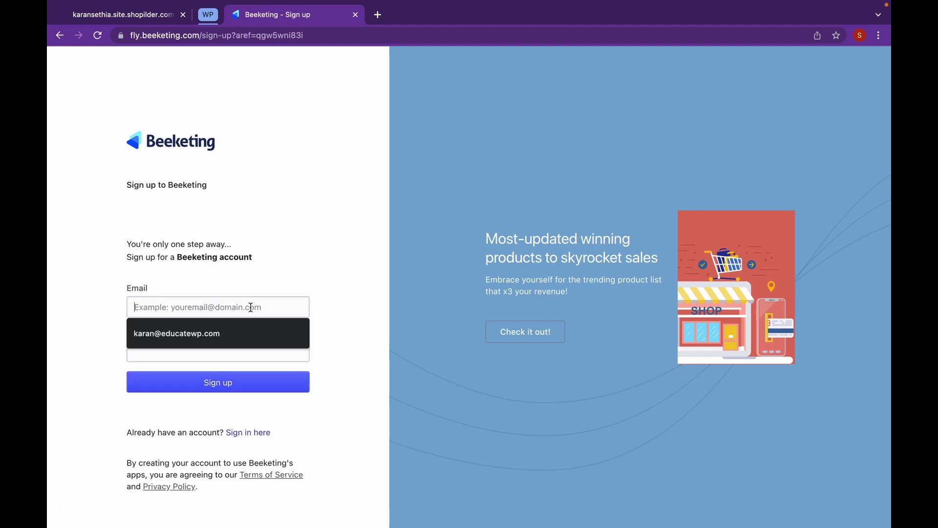
pyautogui.click(240, 333)
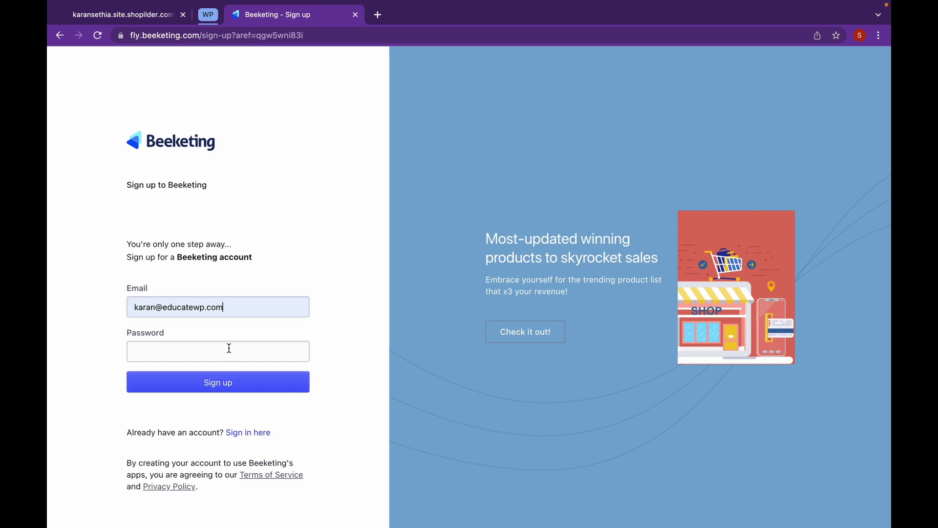
pyautogui.click(230, 348)
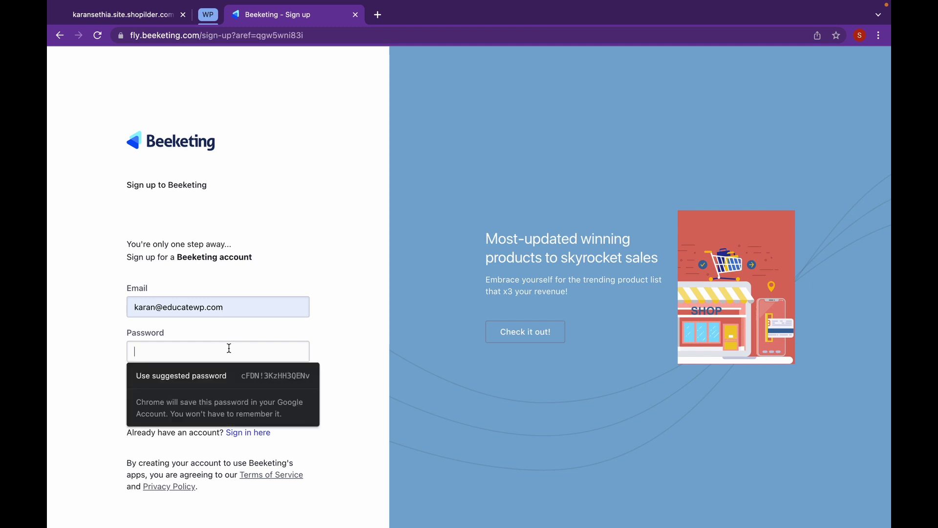
pyautogui.click(218, 381)
pyautogui.click(218, 384)
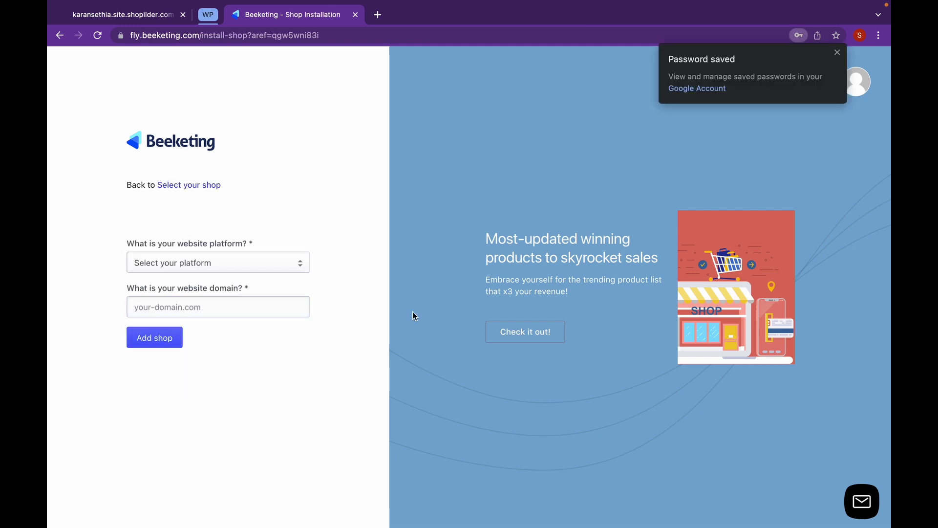
pyautogui.click(837, 53)
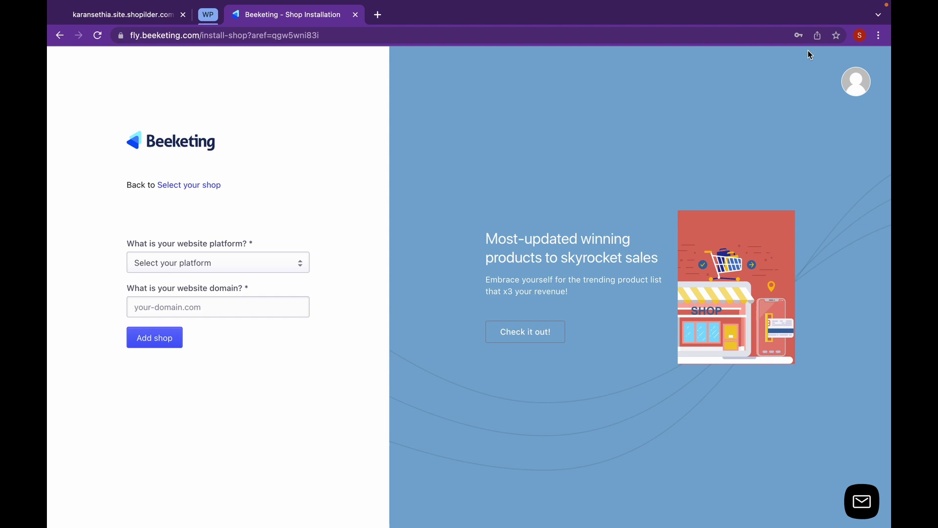
pyautogui.click(289, 258)
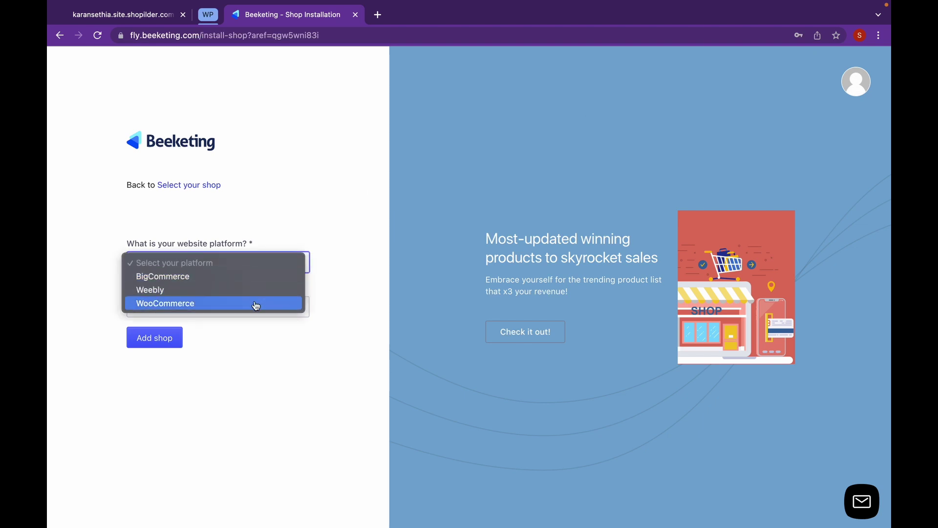
pyautogui.click(256, 305)
pyautogui.click(246, 302)
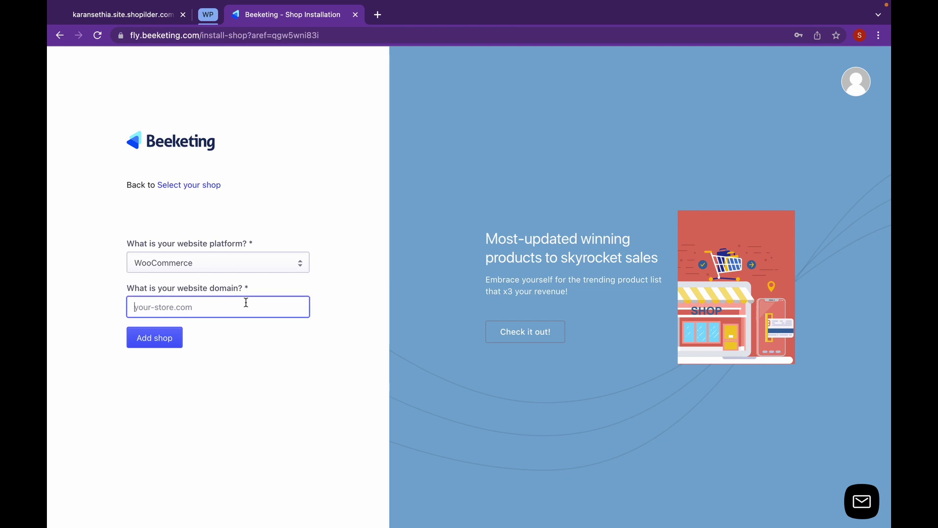
pyautogui.click(154, 22)
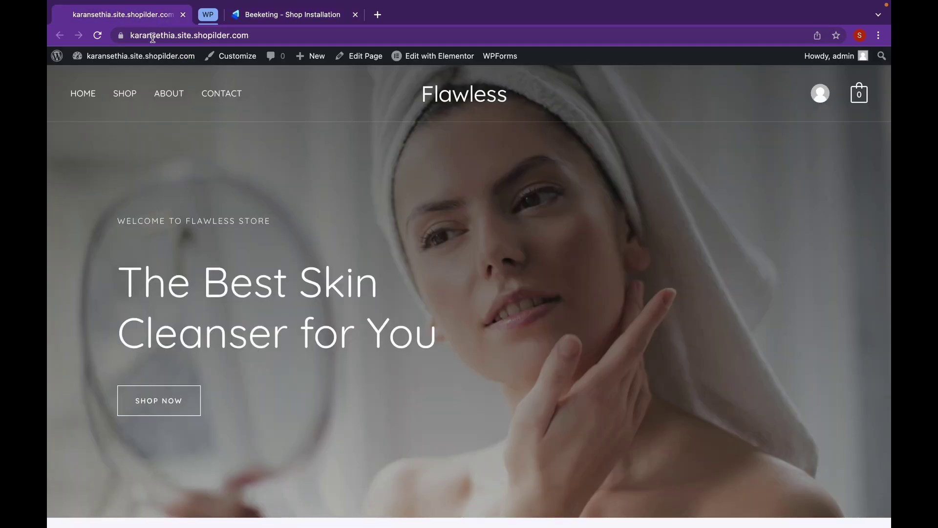
pyautogui.click(250, 36)
pyautogui.press('super+c')
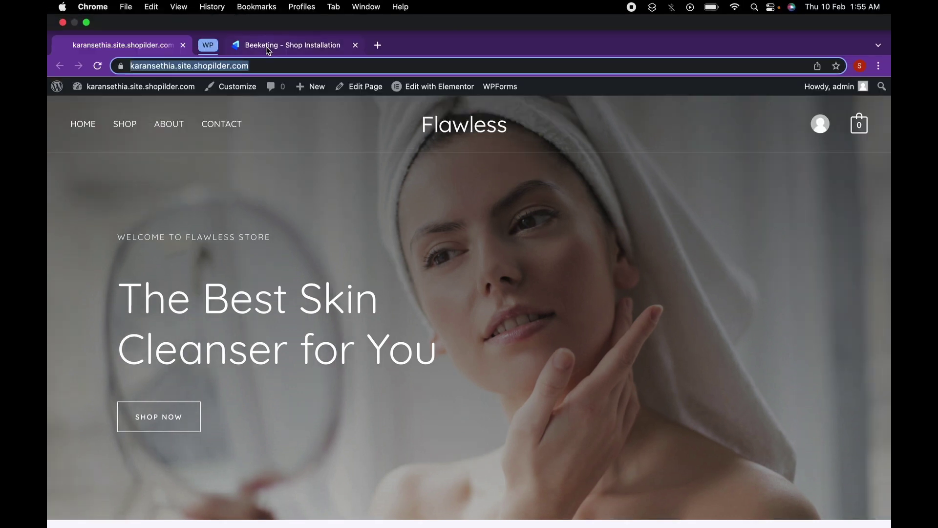
pyautogui.click(268, 14)
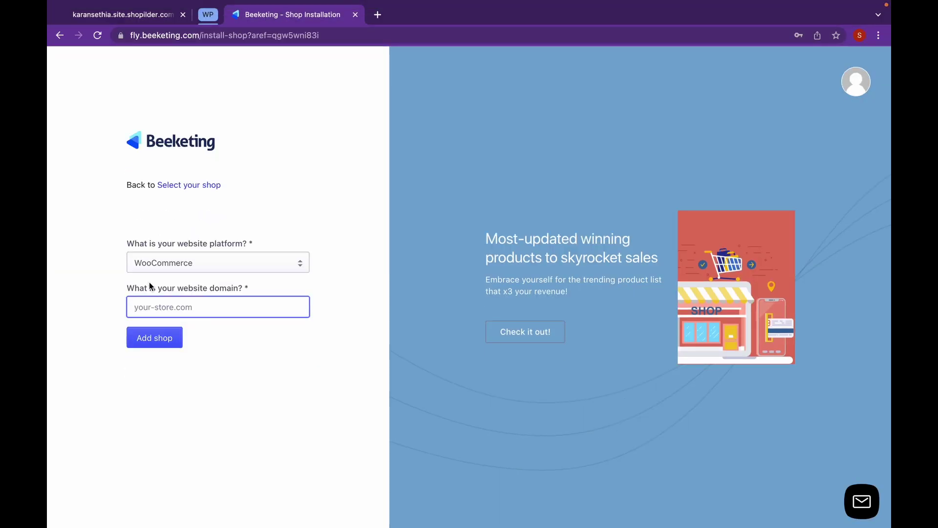
pyautogui.press('super+v')
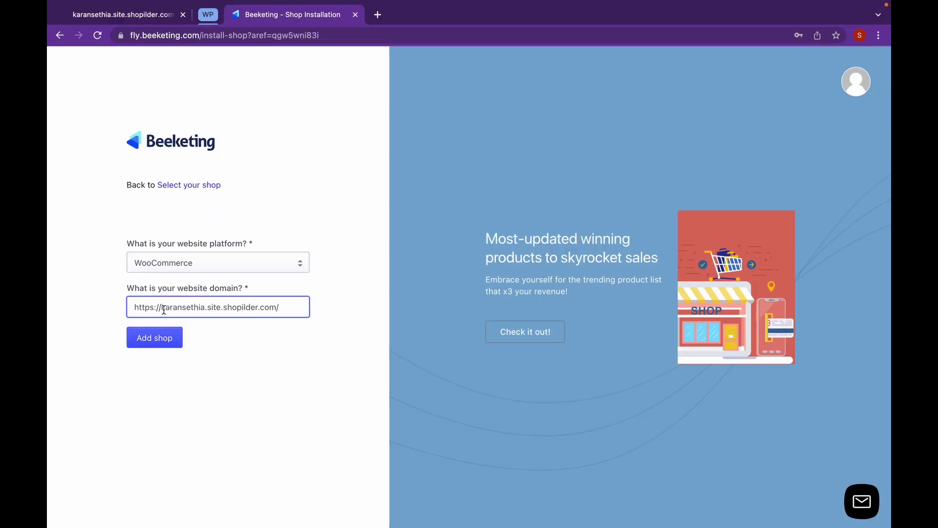
pyautogui.moveTo(164, 307); pyautogui.dragTo(127, 310)
pyautogui.press('BackSpace')
pyautogui.write('k')
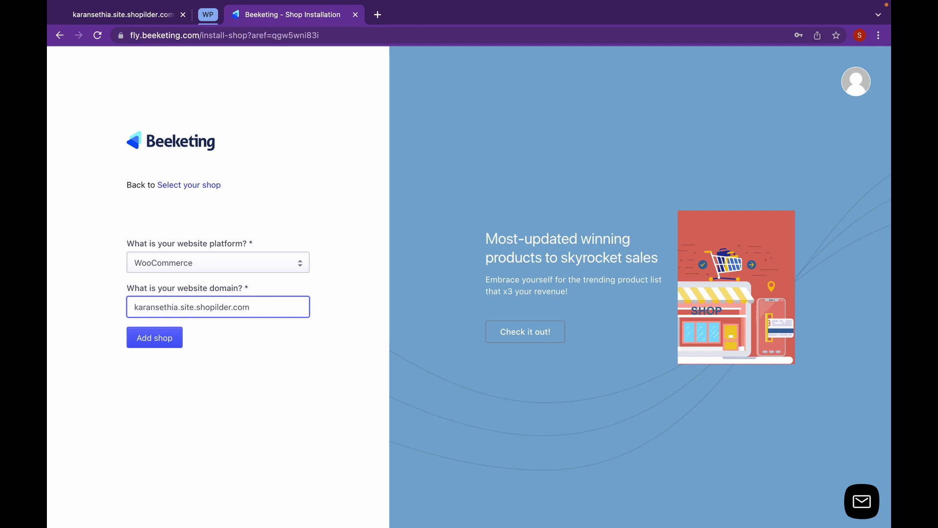
# Step: Add the shop, then install and activate the Beeketing for WooCommerce plugin in WordPress
pyautogui.click(165, 339)
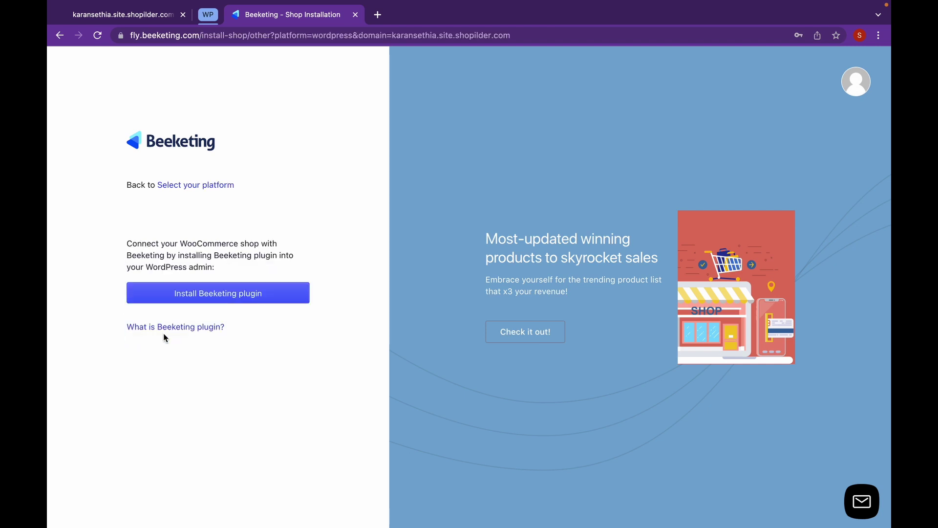
pyautogui.click(223, 295)
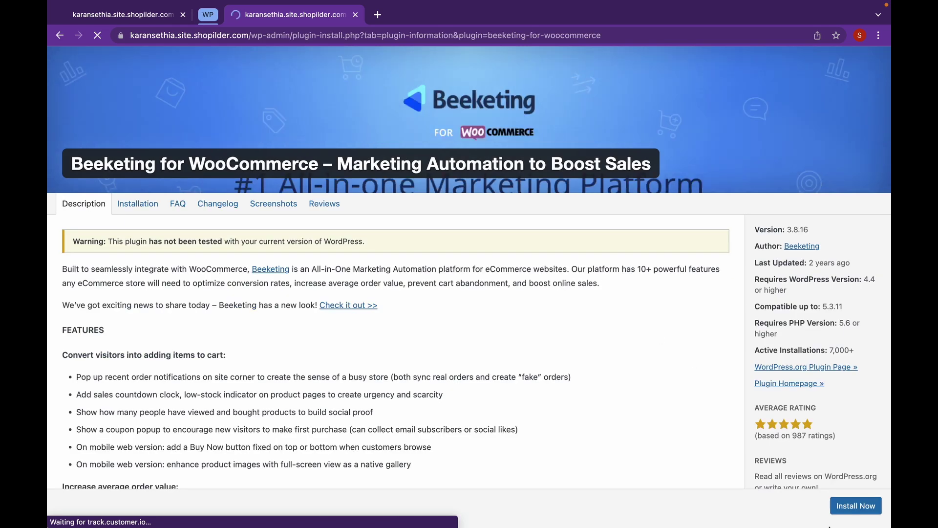
pyautogui.click(850, 508)
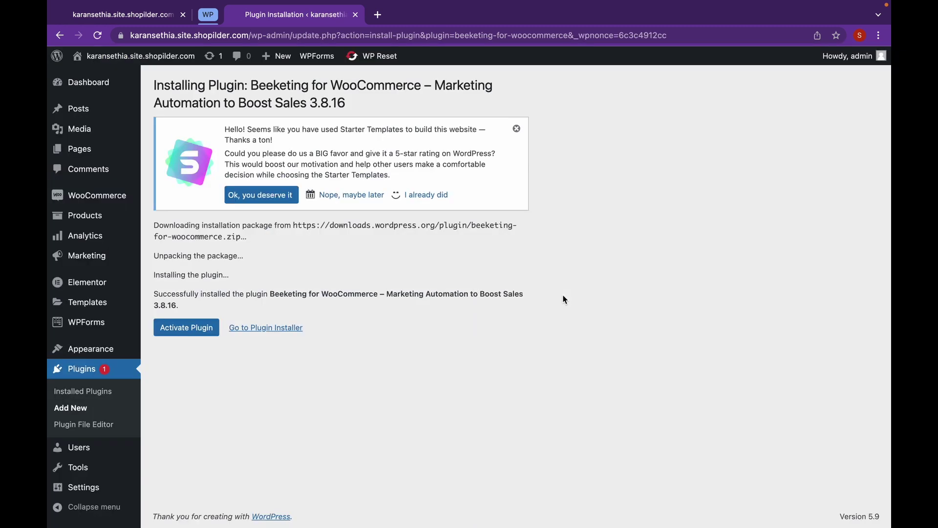
pyautogui.click(199, 330)
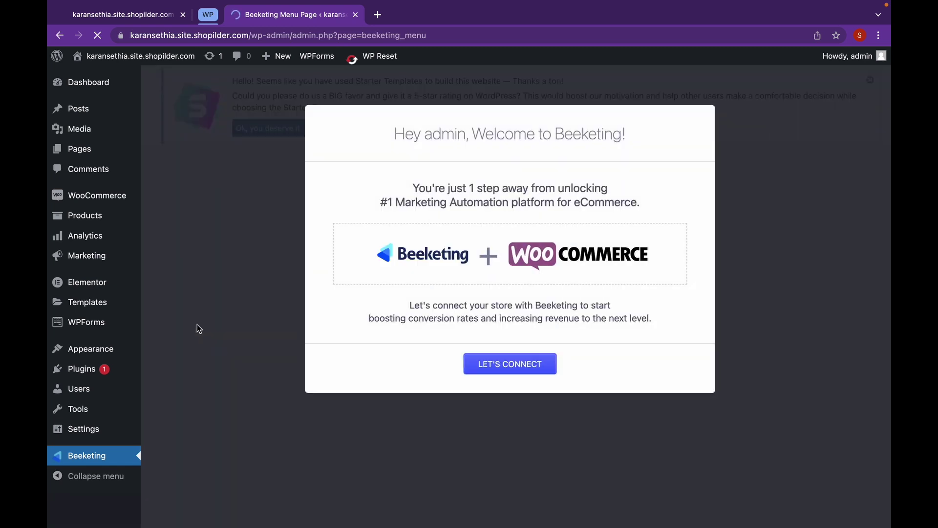
# Step: Sign in with the saved account password and add the WooCommerce shop to Beeketing
pyautogui.click(513, 368)
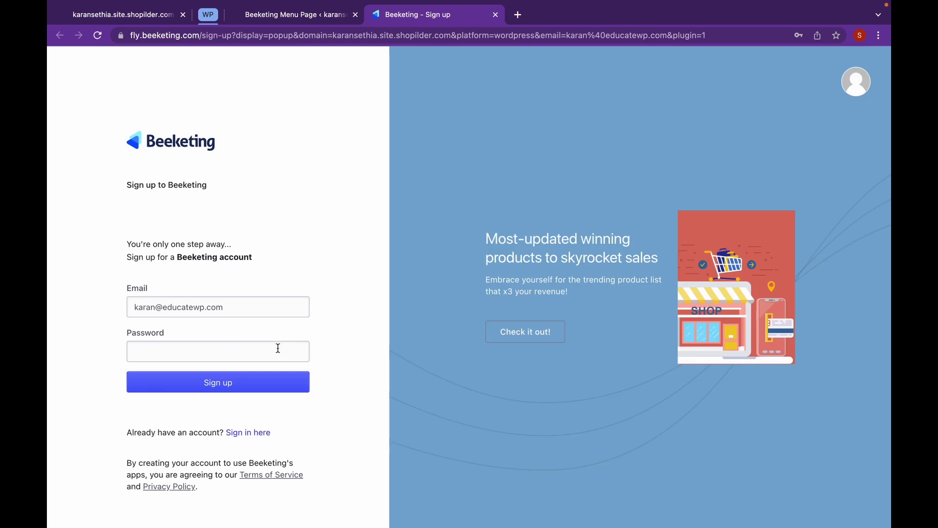
pyautogui.click(278, 349)
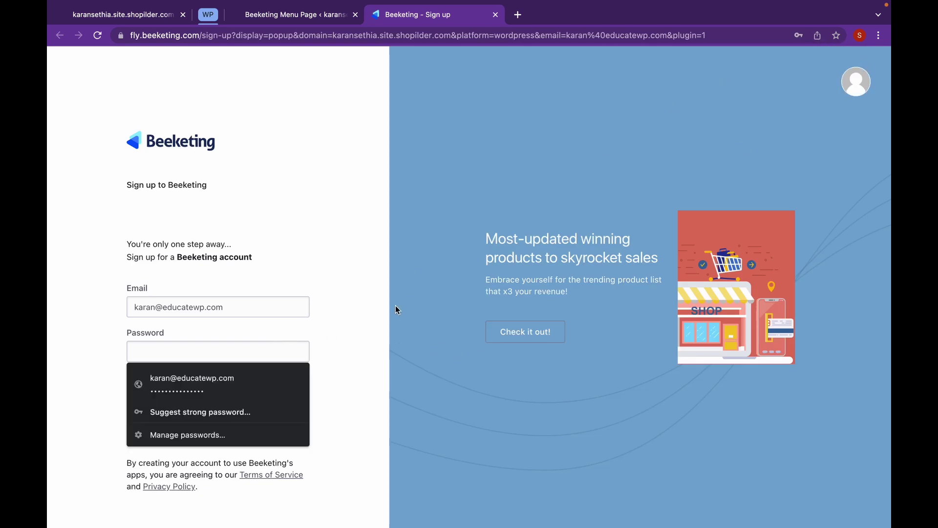
pyautogui.click(254, 394)
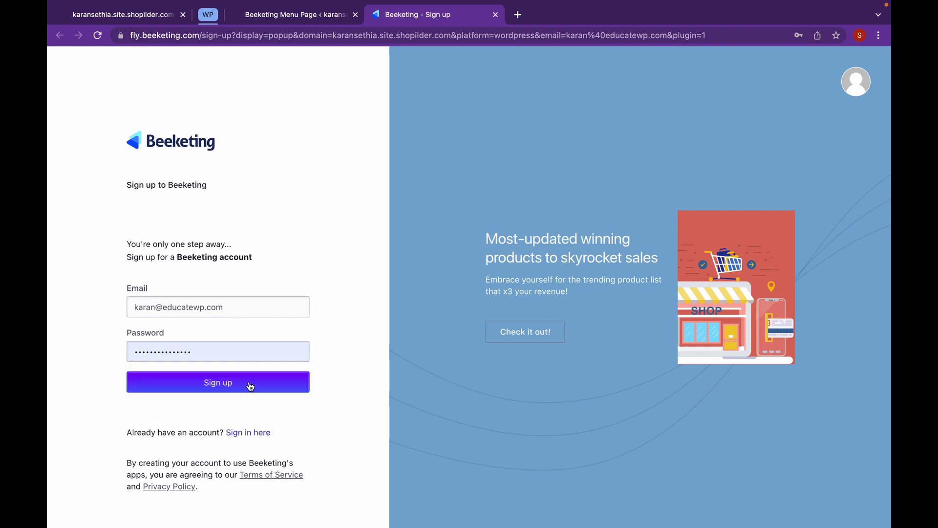
pyautogui.click(253, 432)
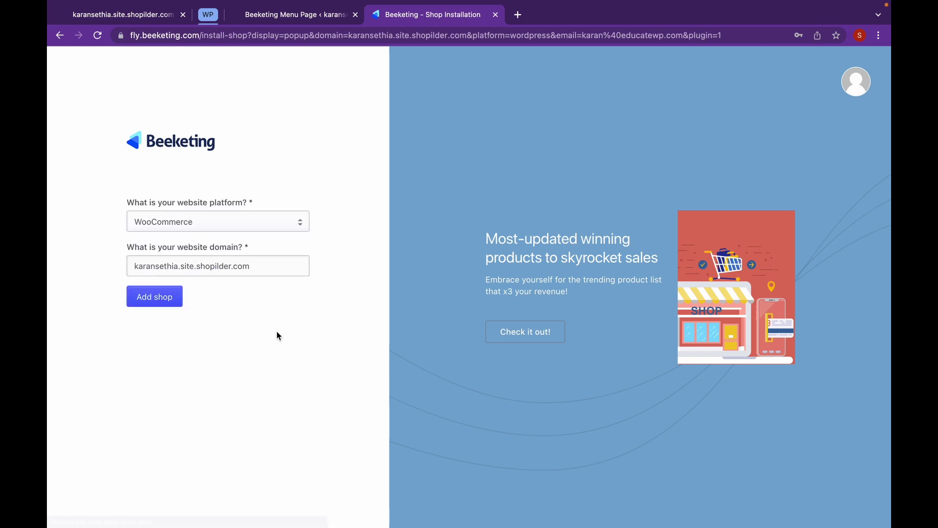
pyautogui.click(167, 293)
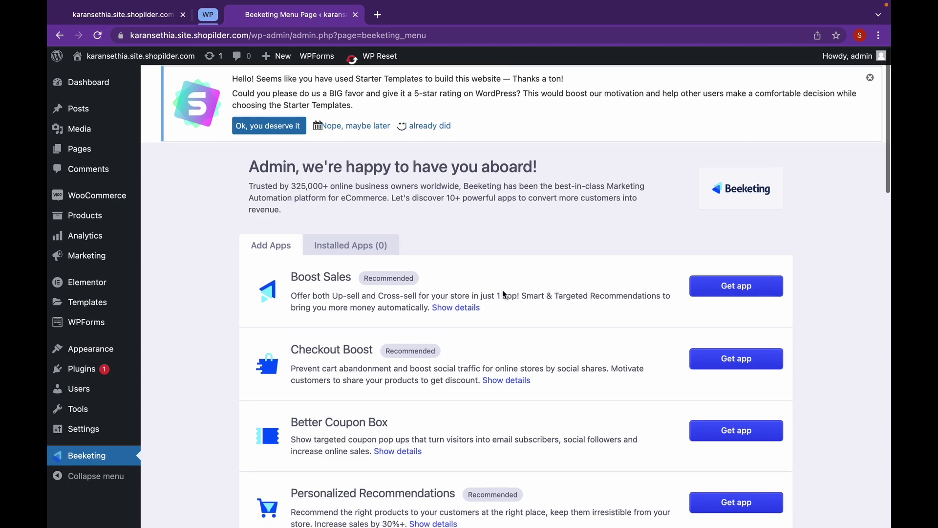
# Step: Get the Sales Pop app and open its dashboard from the Installed Apps list
pyautogui.scroll(-5, 503, 292)
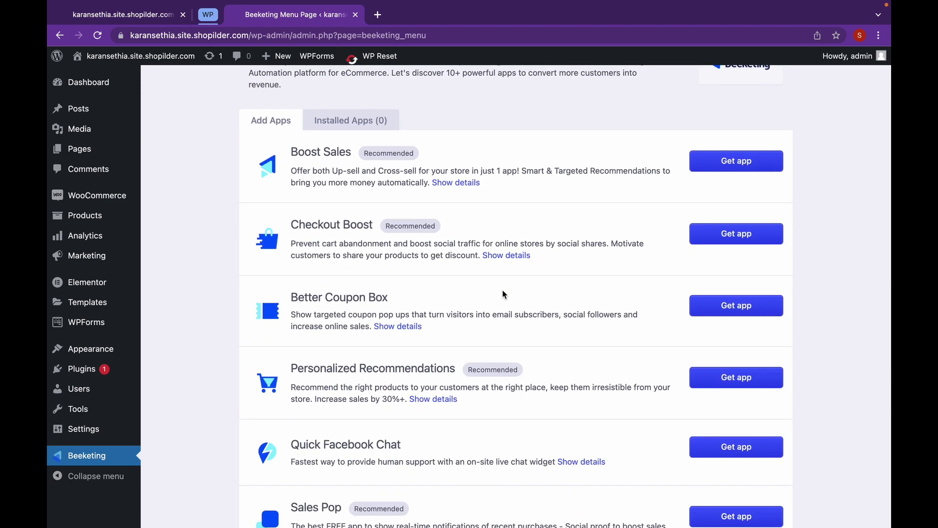
pyautogui.scroll(-5, 504, 293)
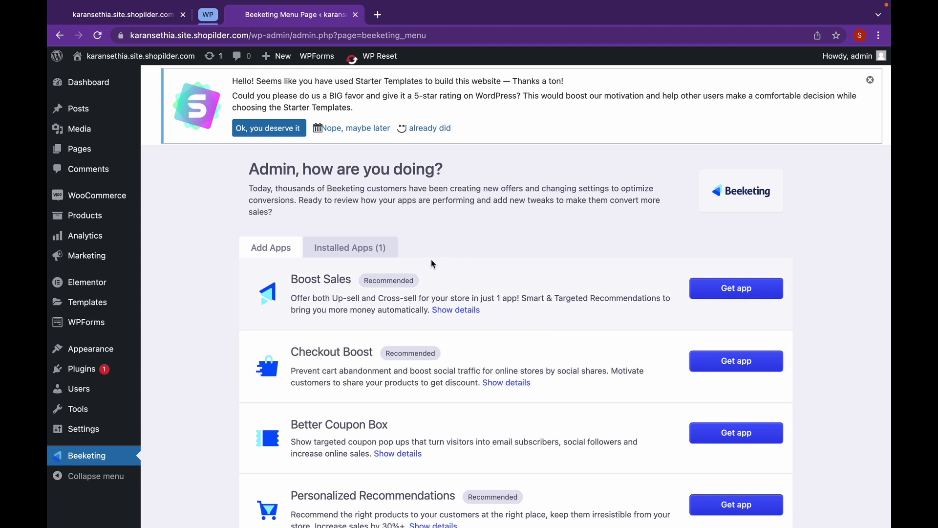
pyautogui.click(382, 250)
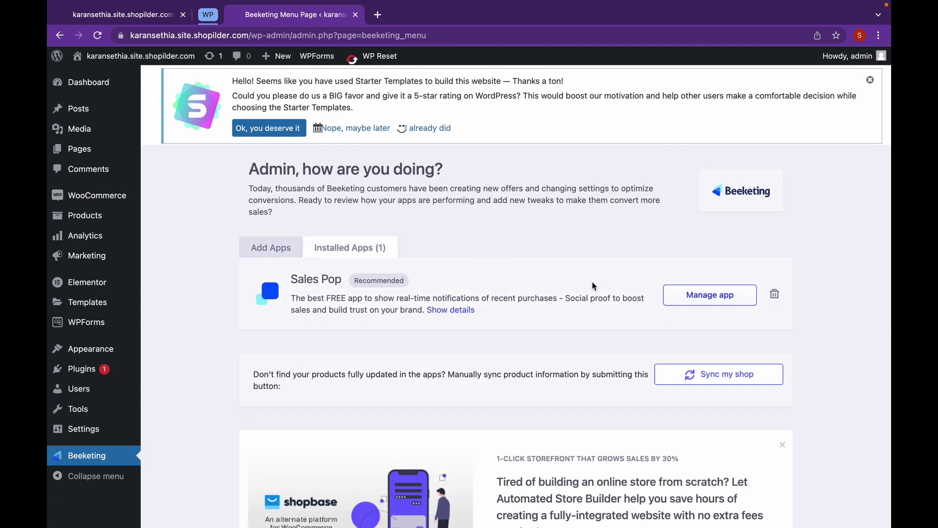
pyautogui.click(688, 289)
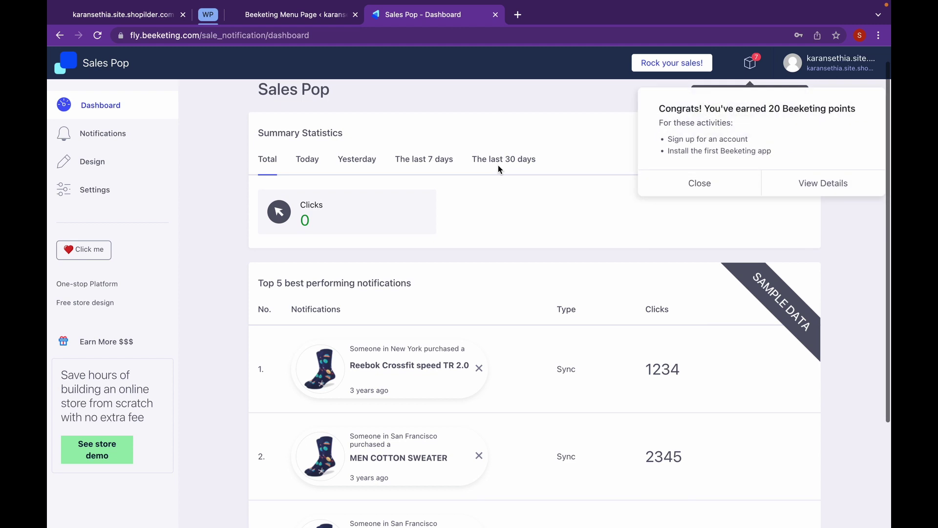
# Step: Look over the Sales Pop dashboard statistics, then go to the Notifications list
pyautogui.scroll(-2, 499, 167)
pyautogui.scroll(-2, 498, 167)
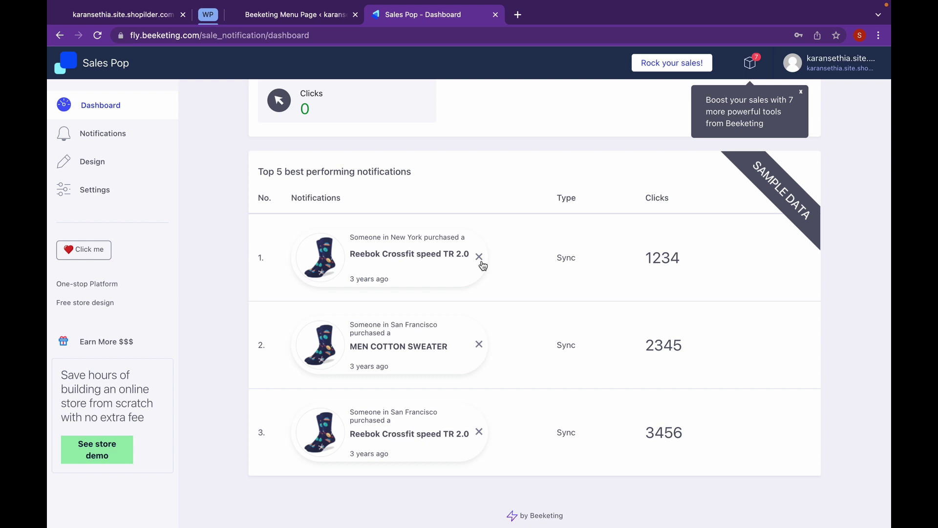
pyautogui.scroll(3, 482, 264)
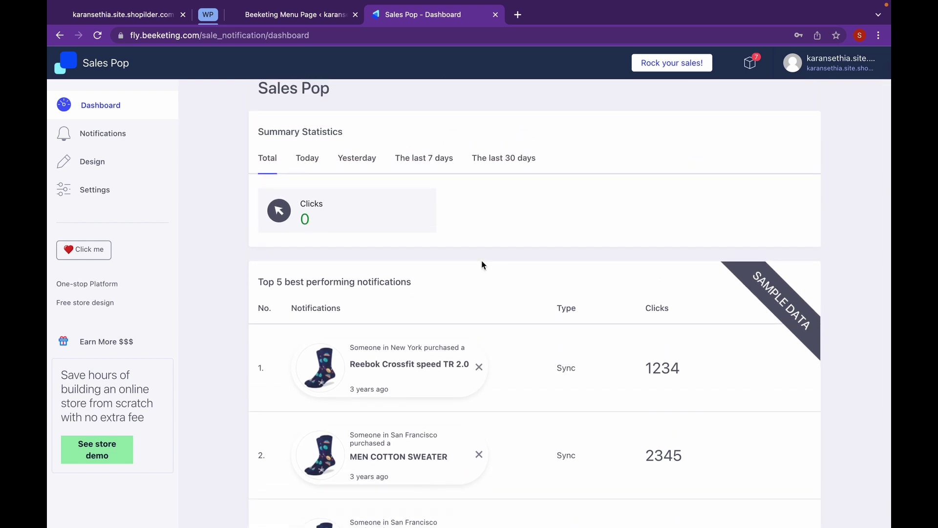
pyautogui.click(151, 131)
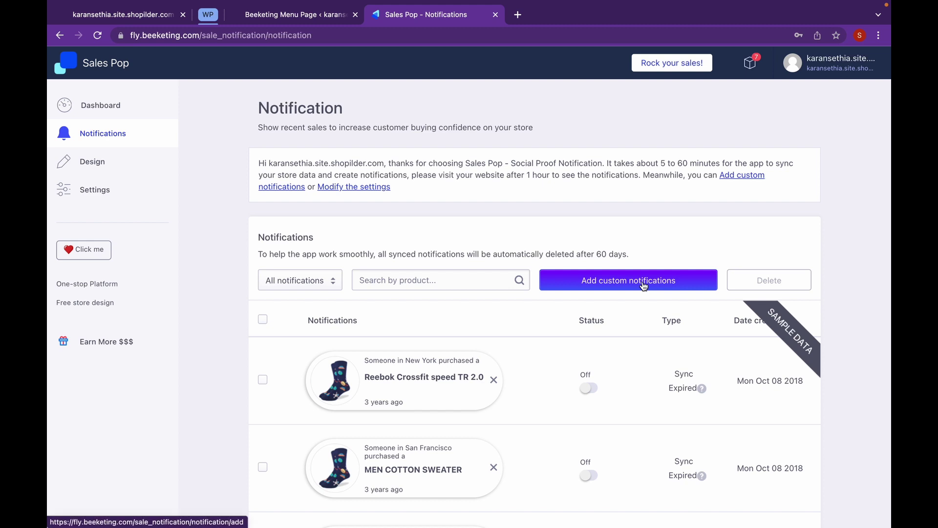
# Step: Start a custom notification for Hybrid Cleansing Balm, Soothing Sunscreen Gel and Energizing Marine Lotion, located in India
pyautogui.click(643, 286)
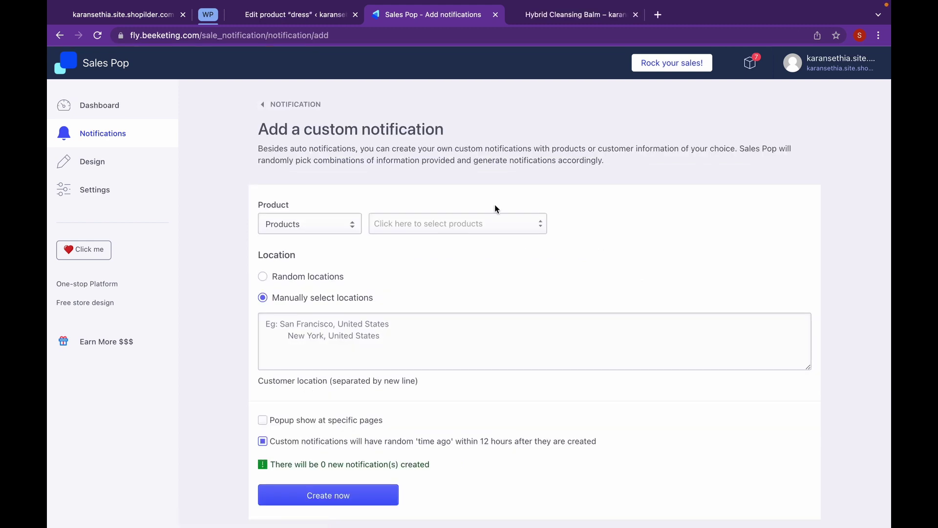
pyautogui.click(353, 226)
pyautogui.click(348, 250)
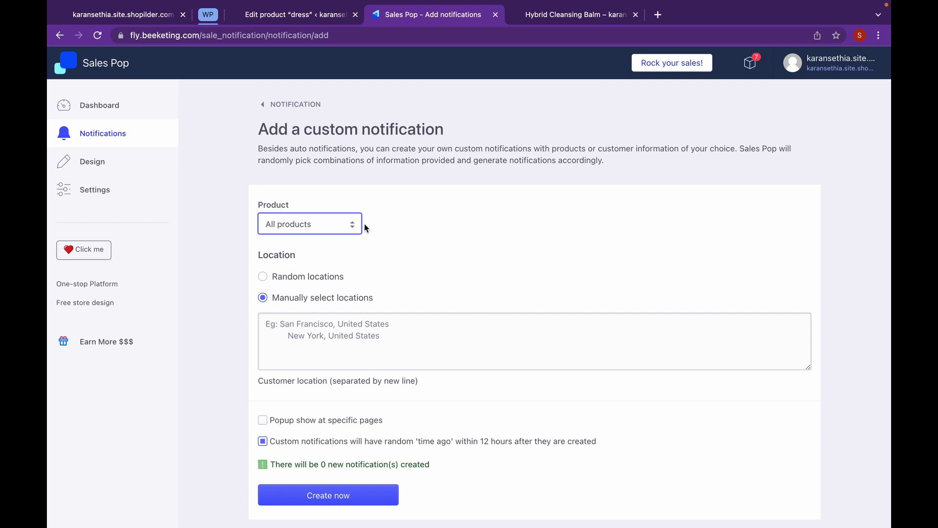
pyautogui.click(341, 231)
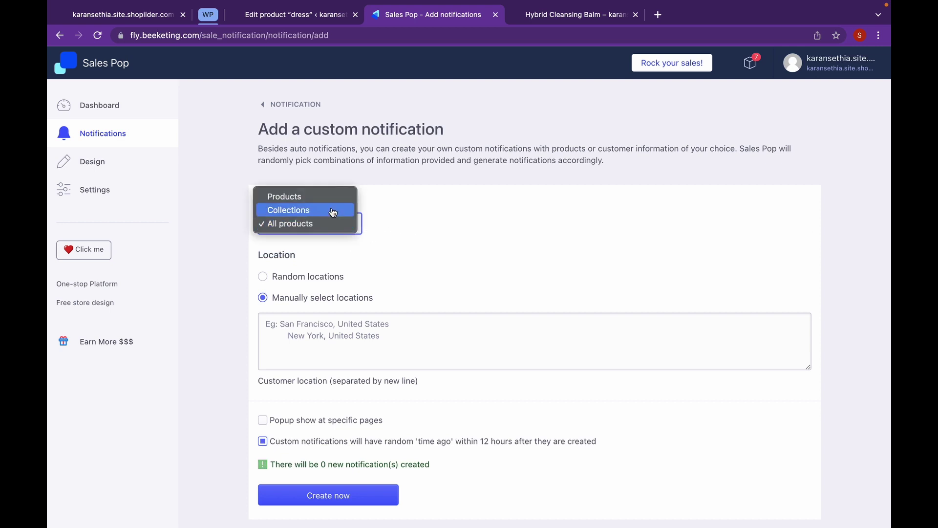
pyautogui.click(333, 197)
pyautogui.click(402, 230)
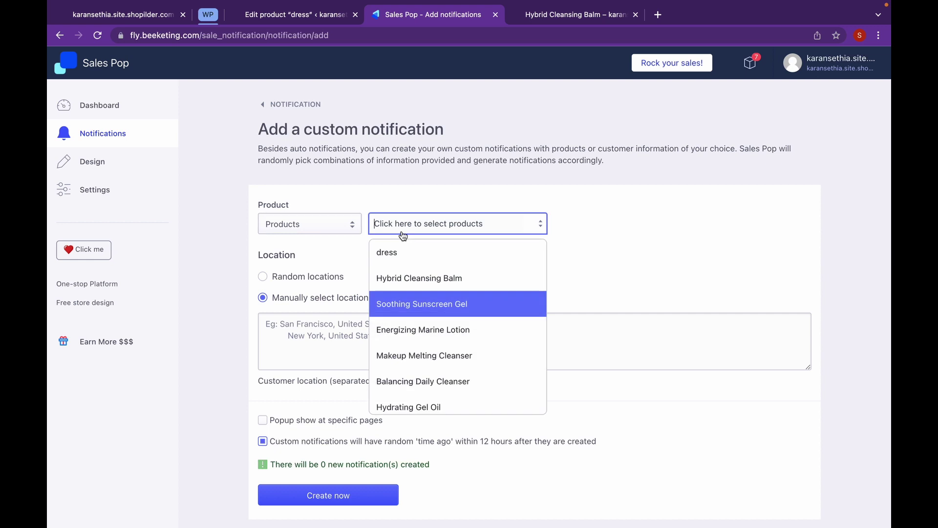
pyautogui.click(437, 279)
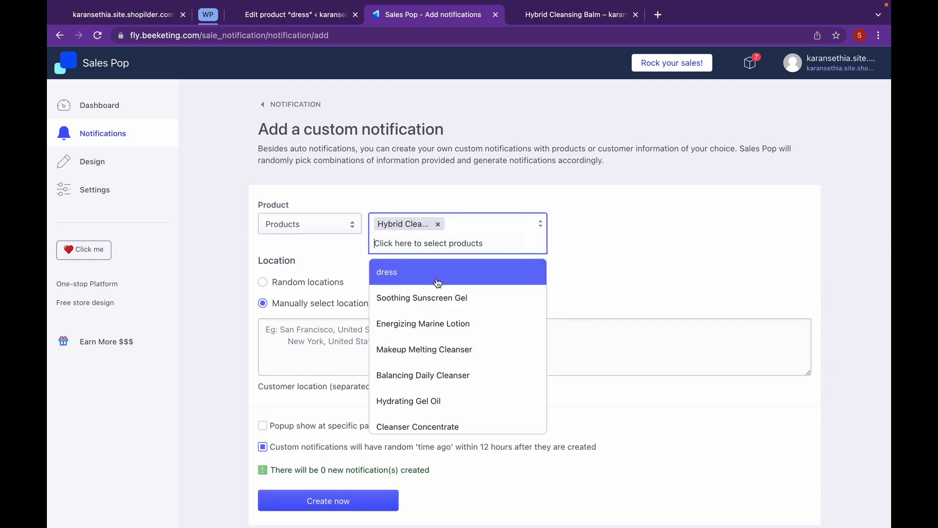
pyautogui.click(461, 299)
pyautogui.click(465, 324)
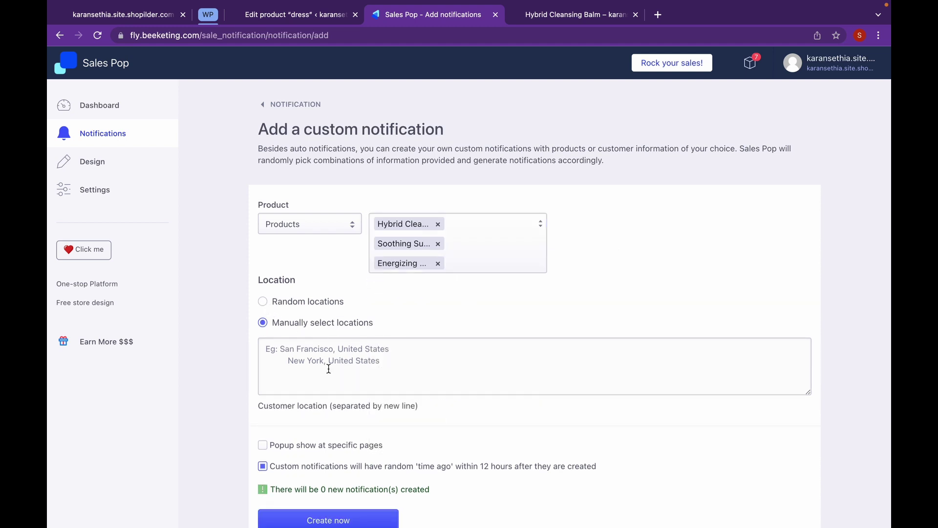
pyautogui.click(341, 346)
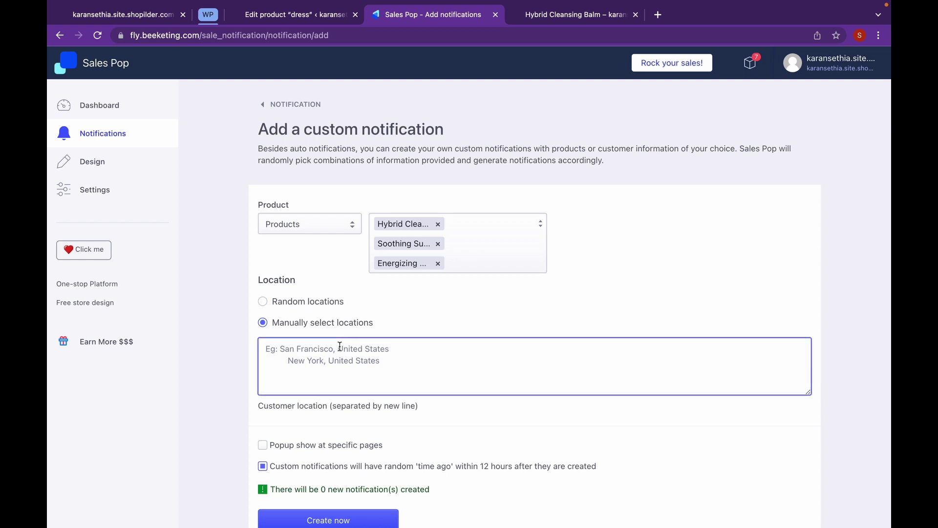
pyautogui.write('India')
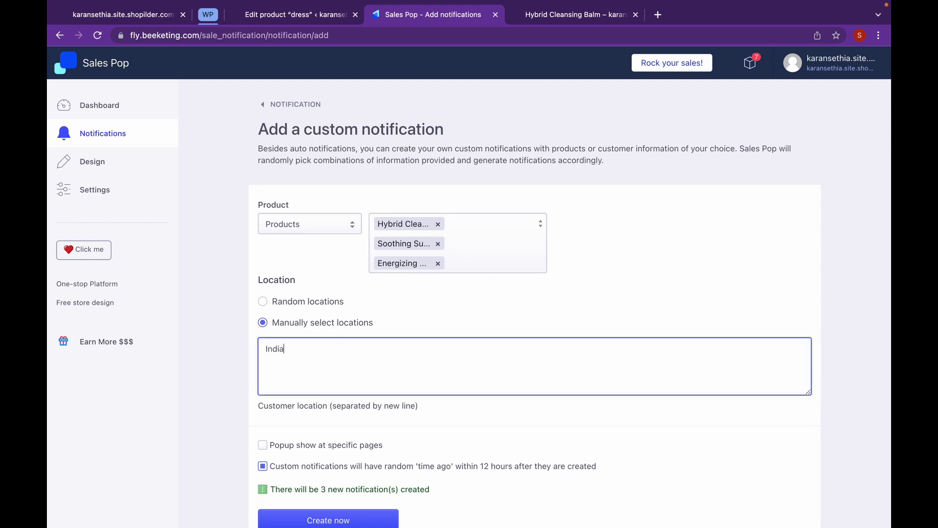
# Step: Show the popup only on the Hybrid Cleansing Balm, Energizing Marine Lotion and Balancing Daily Cleanser product pages
pyautogui.scroll(-3, 348, 339)
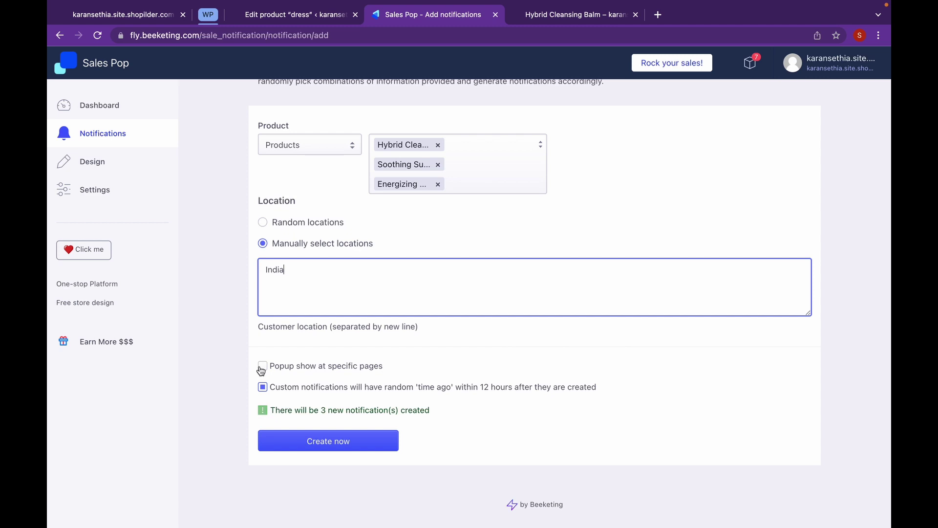
pyautogui.click(262, 367)
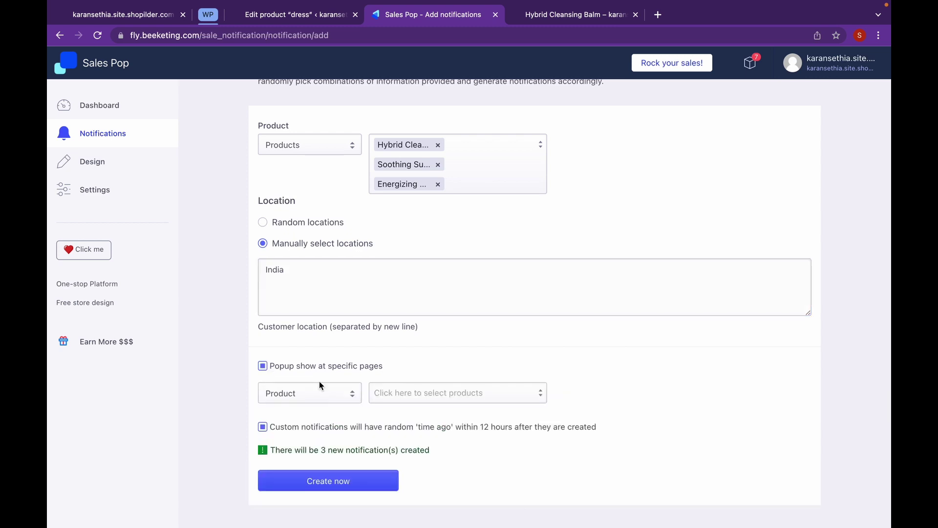
pyautogui.click(355, 397)
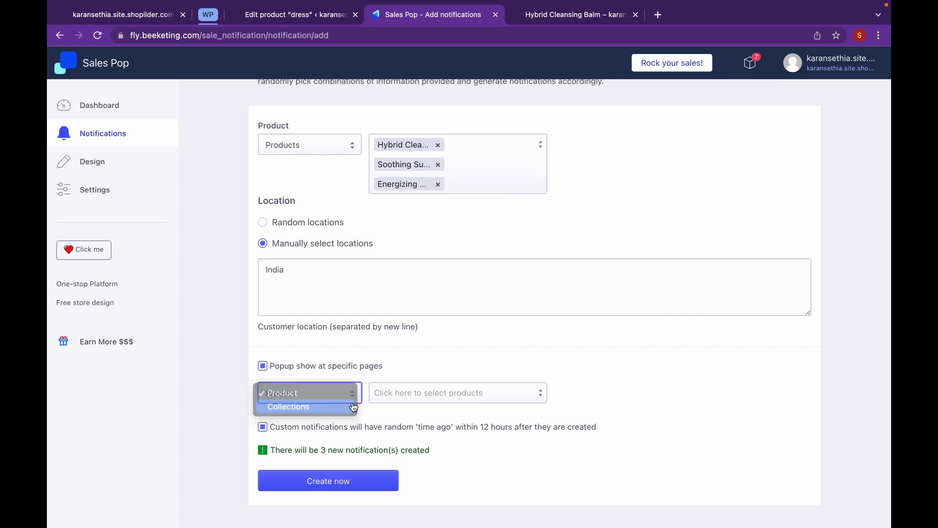
pyautogui.click(288, 405)
pyautogui.click(392, 400)
pyautogui.click(345, 390)
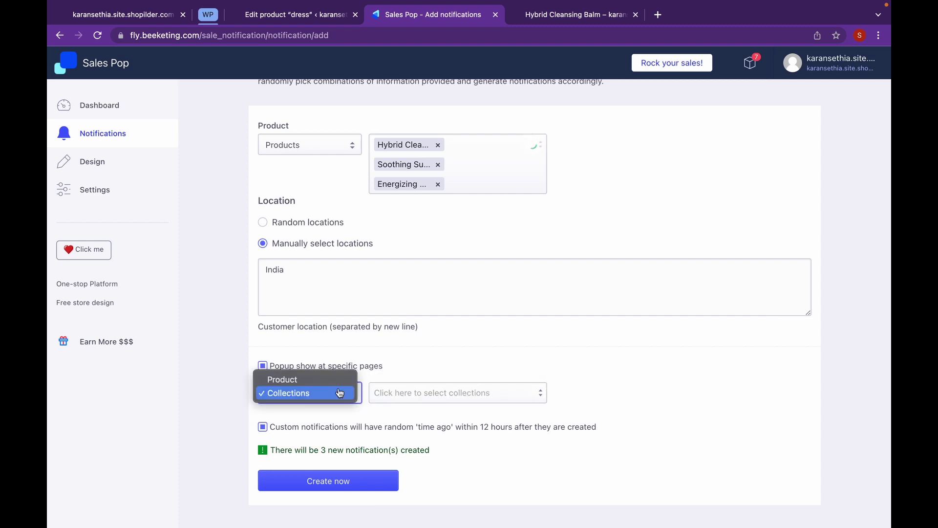
pyautogui.click(345, 384)
pyautogui.click(430, 393)
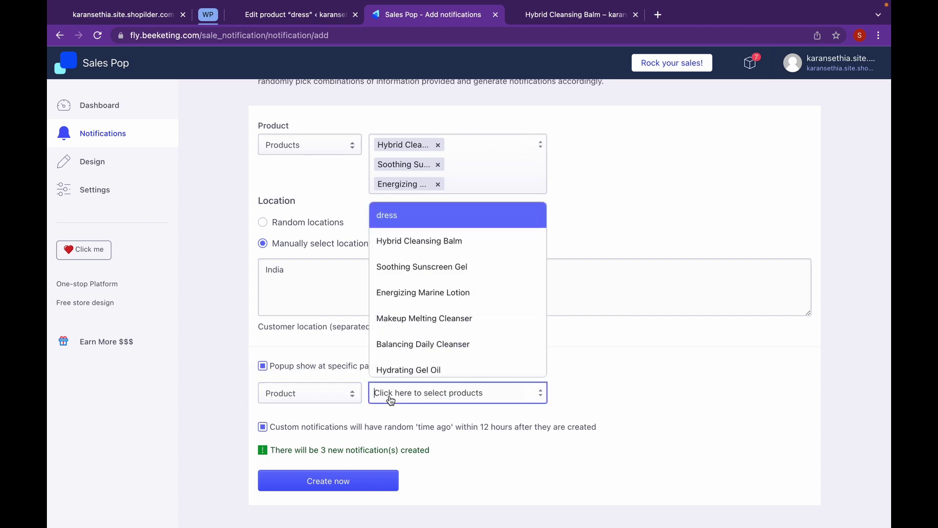
pyautogui.click(445, 241)
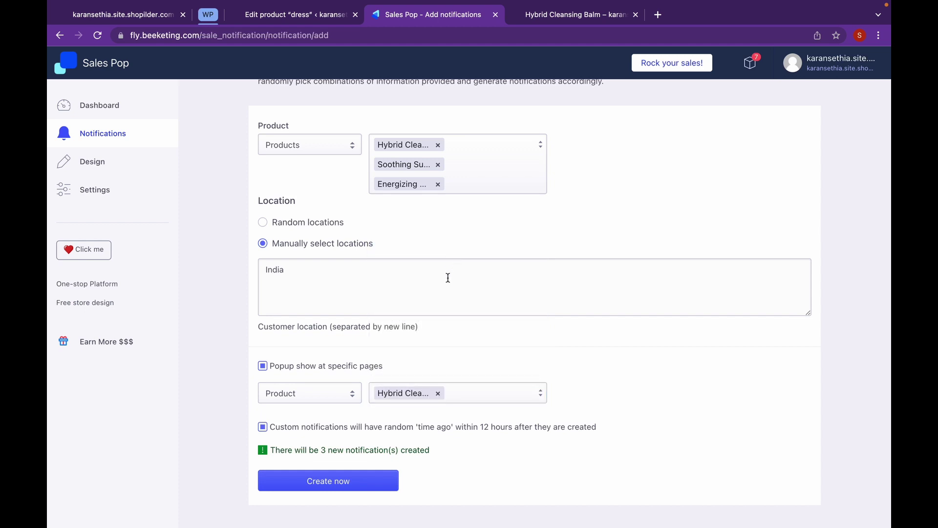
pyautogui.click(515, 393)
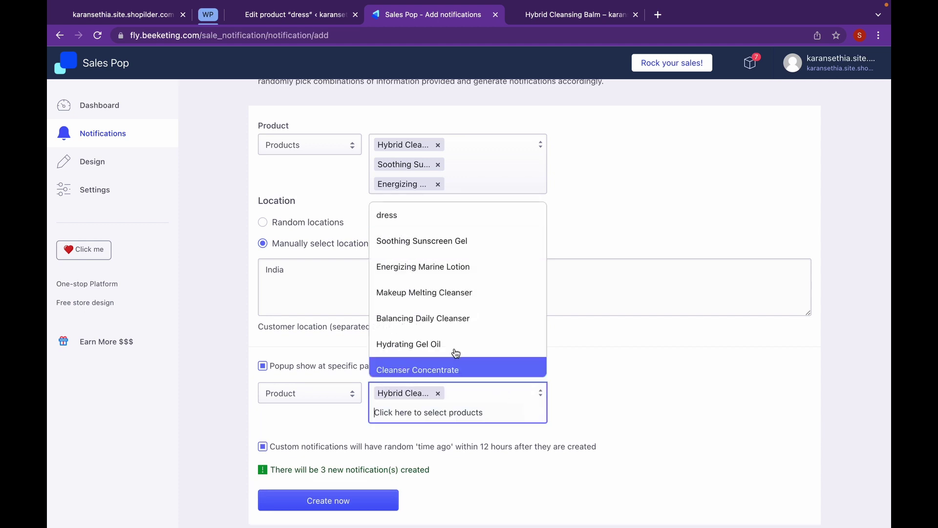
pyautogui.click(446, 266)
pyautogui.click(497, 401)
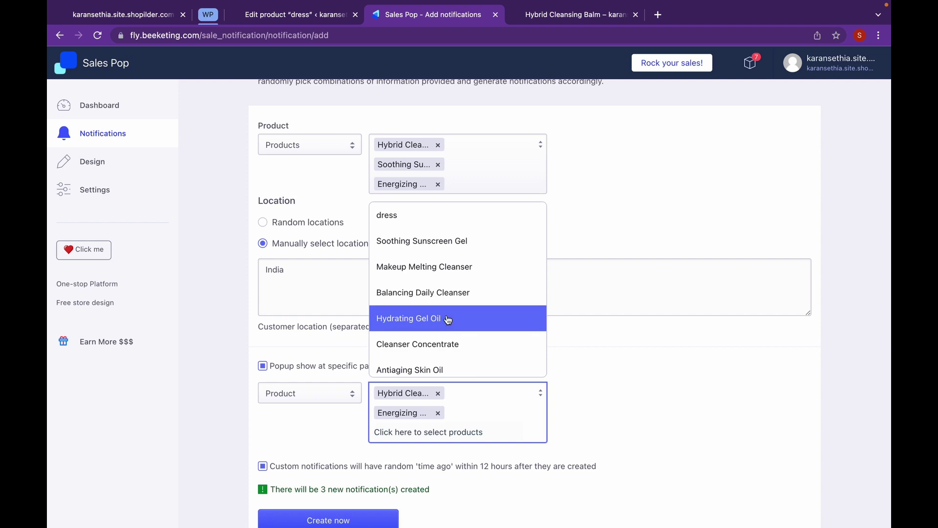
pyautogui.click(446, 299)
# Step: Create the three custom notifications
pyautogui.scroll(-1, 486, 369)
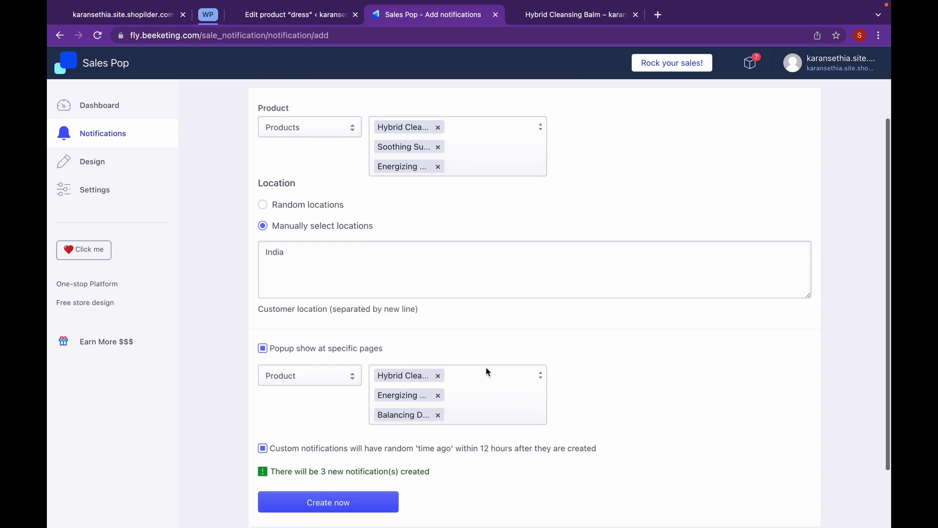
pyautogui.scroll(-3, 486, 371)
pyautogui.scroll(-1, 485, 372)
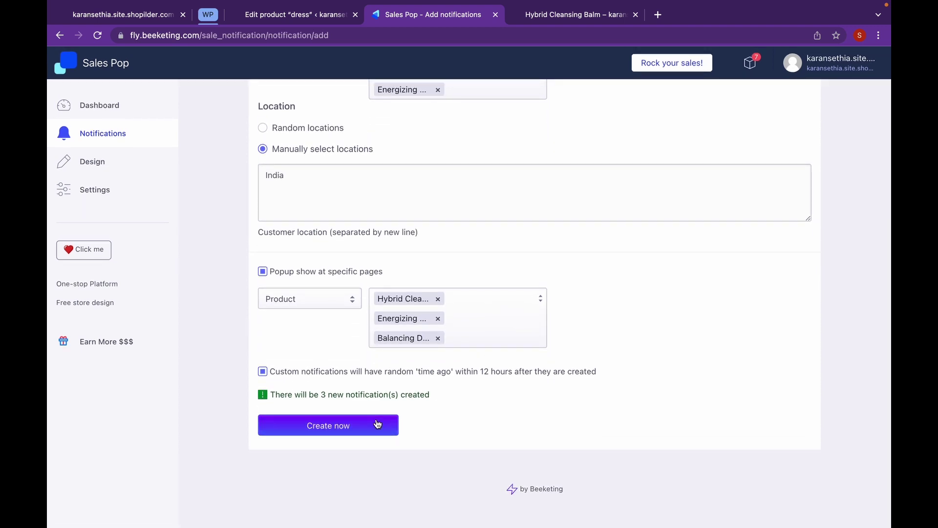
pyautogui.click(377, 424)
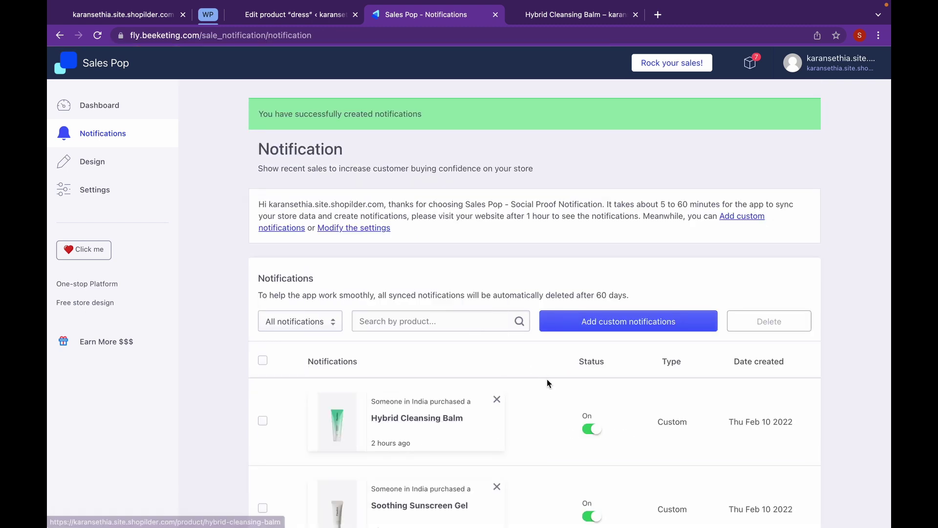
# Step: Check the three India custom notifications are switched on, then open the Design page
pyautogui.scroll(-4, 538, 382)
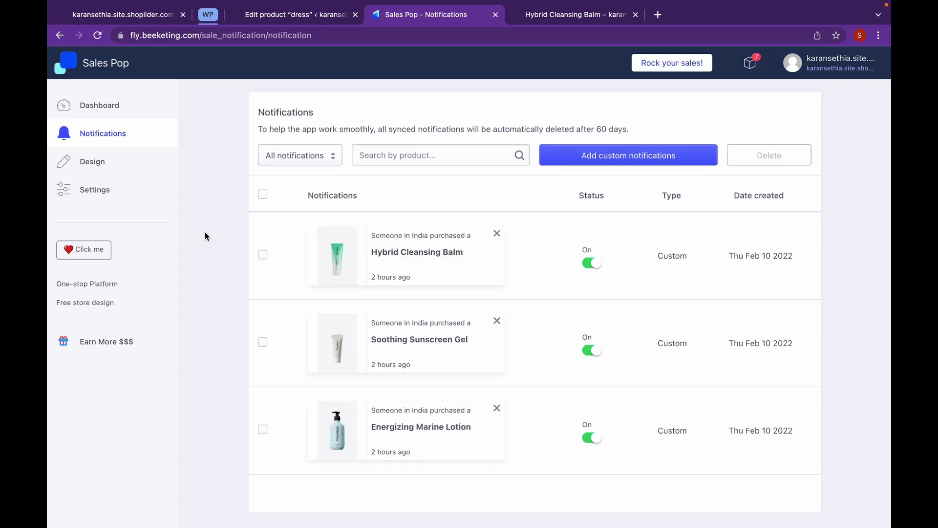
pyautogui.click(117, 172)
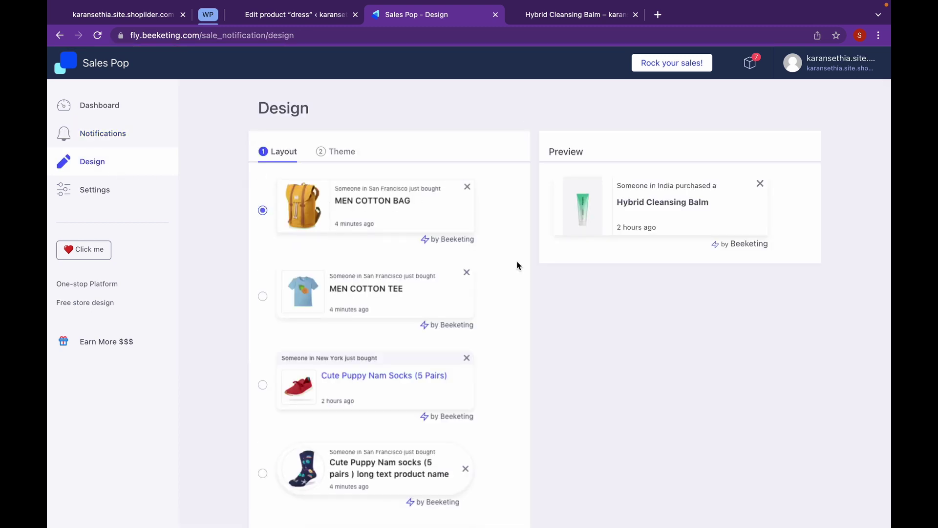
# Step: Choose the rounded popup layout with the Reebok sample
pyautogui.scroll(-3, 517, 264)
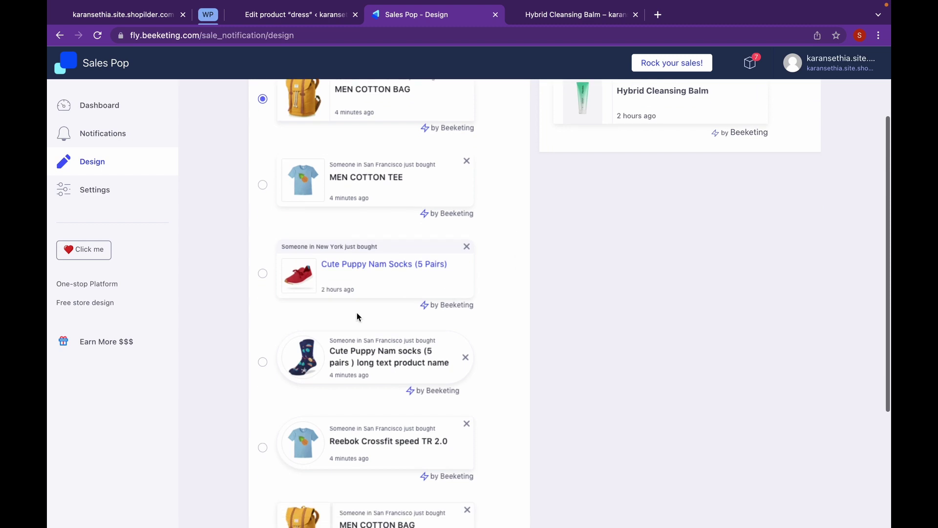
pyautogui.click(264, 362)
pyautogui.scroll(-2, 265, 362)
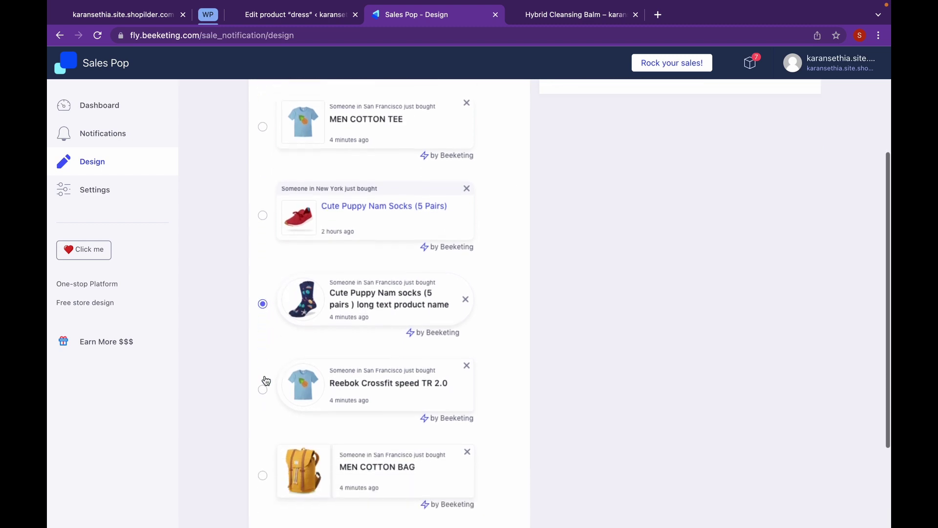
pyautogui.click(264, 388)
pyautogui.scroll(5, 498, 315)
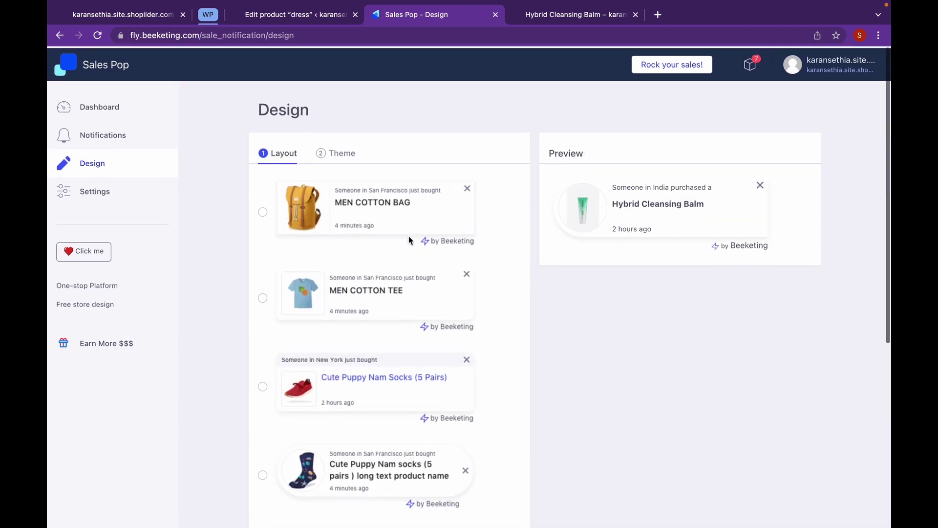
# Step: Apply the Cyber Monday holiday theme, then save and activate the design
pyautogui.click(345, 153)
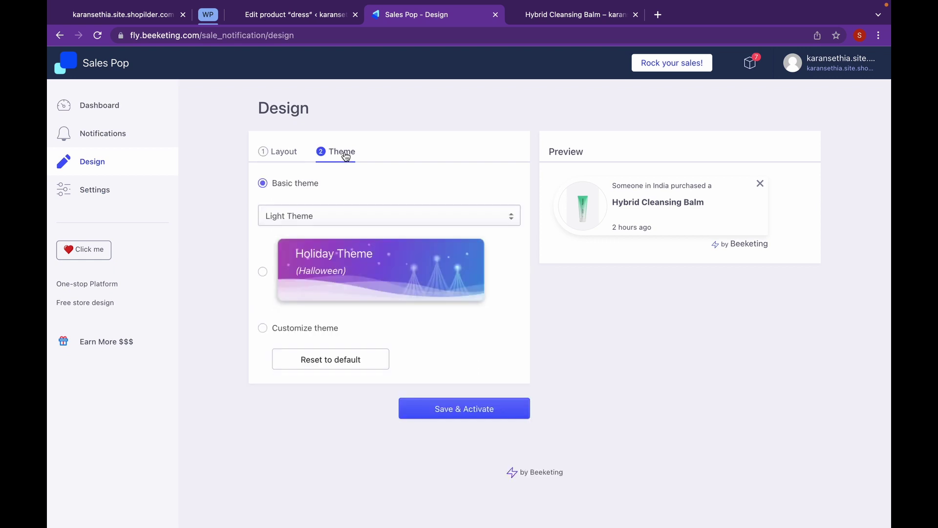
pyautogui.click(264, 271)
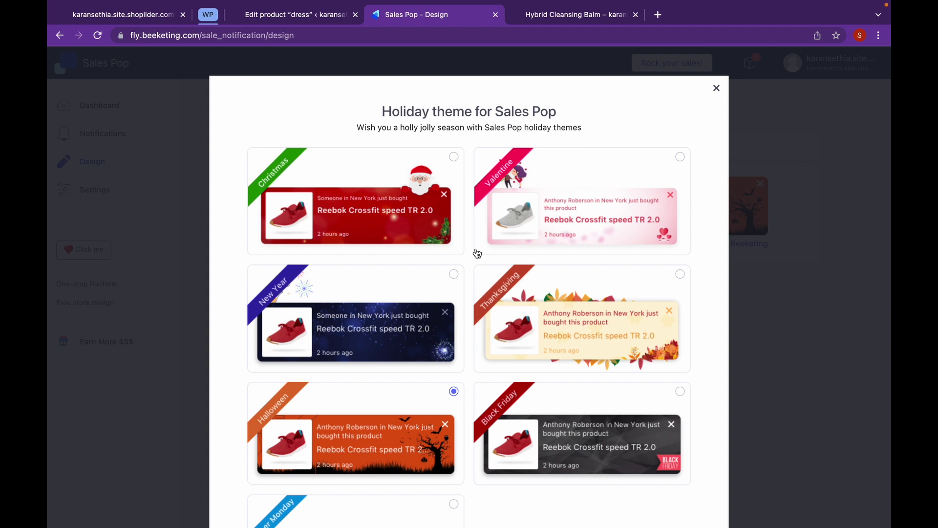
pyautogui.scroll(-4, 477, 253)
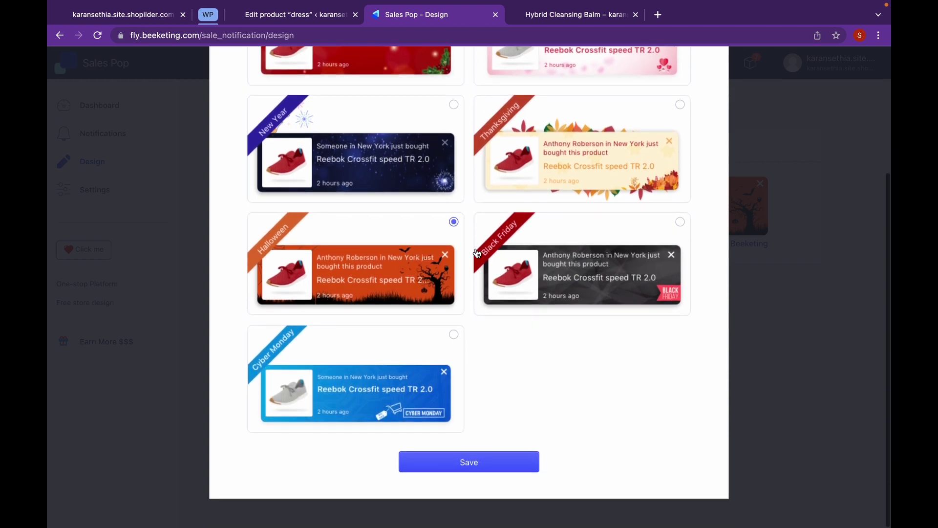
pyautogui.click(409, 380)
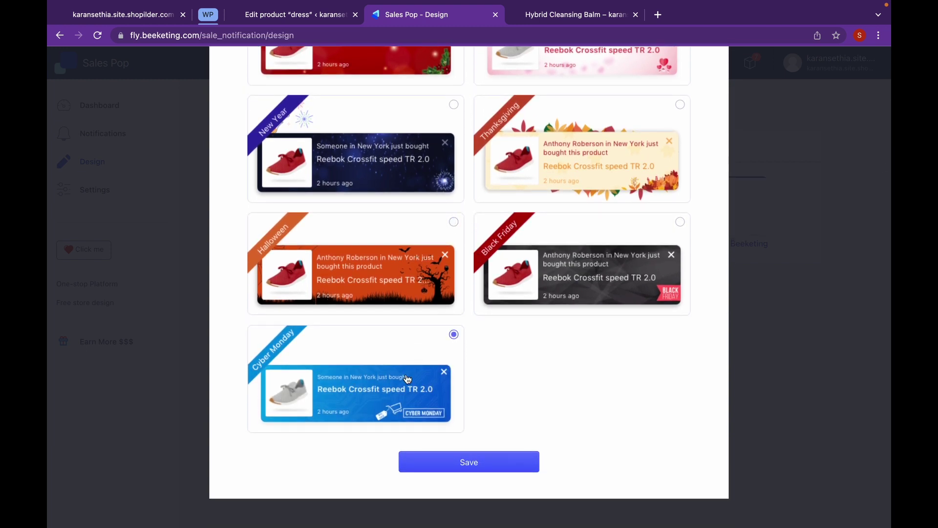
pyautogui.click(482, 464)
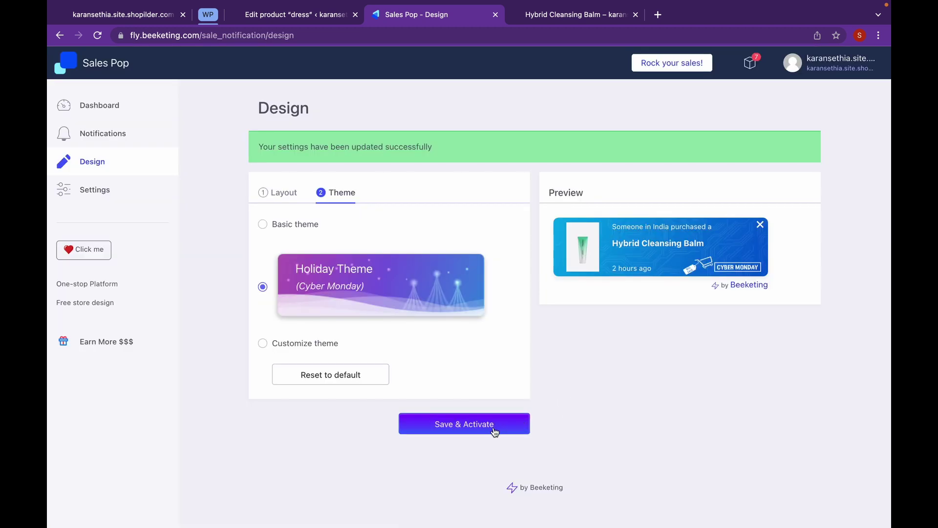
pyautogui.click(494, 432)
# Step: Go to Sales Pop Settings and open the General display settings
pyautogui.click(118, 183)
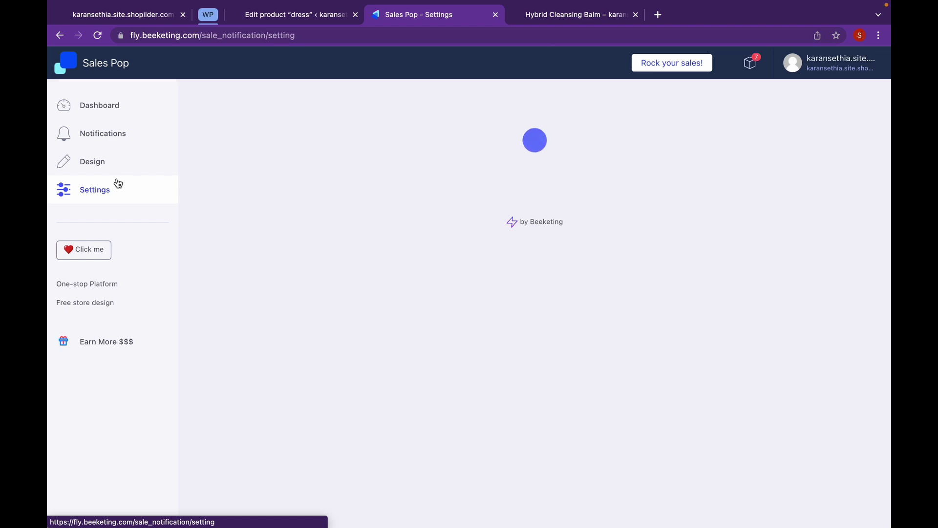
pyautogui.scroll(-1, 562, 252)
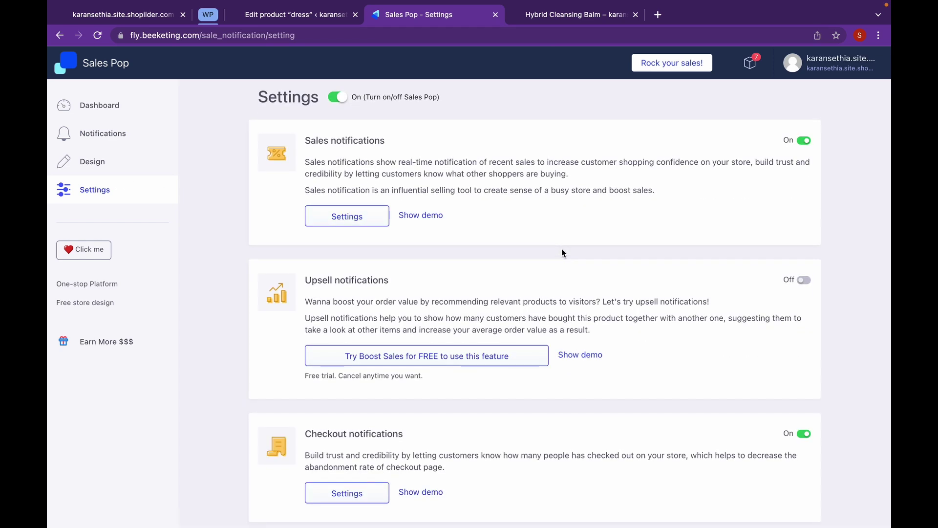
pyautogui.scroll(-1, 562, 252)
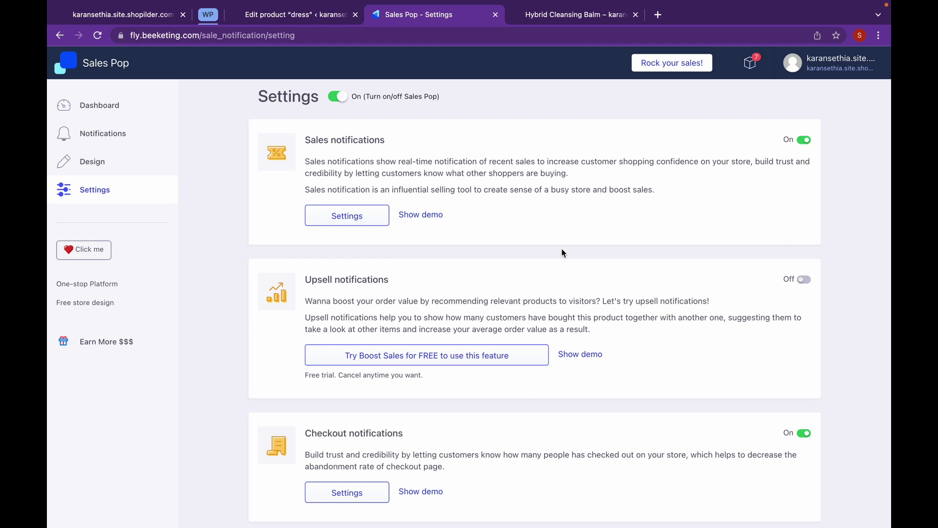
pyautogui.scroll(-4, 562, 252)
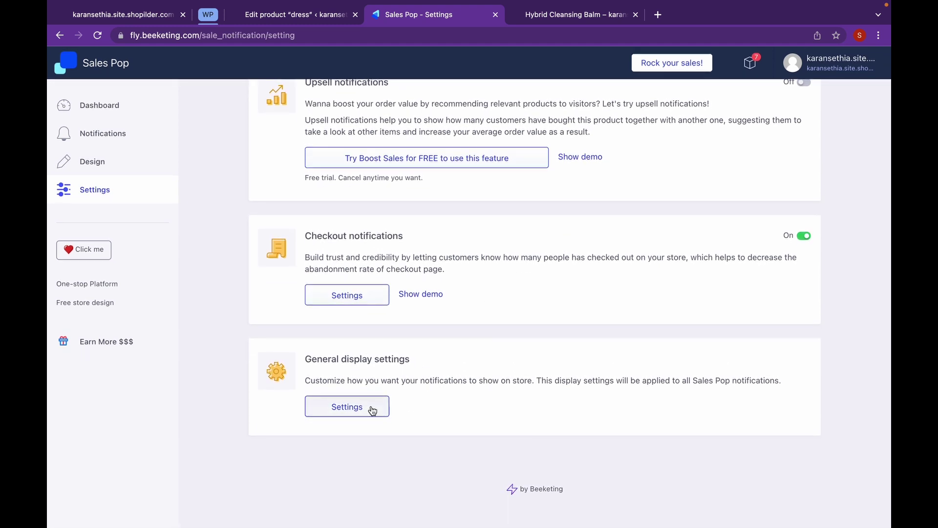
pyautogui.click(372, 408)
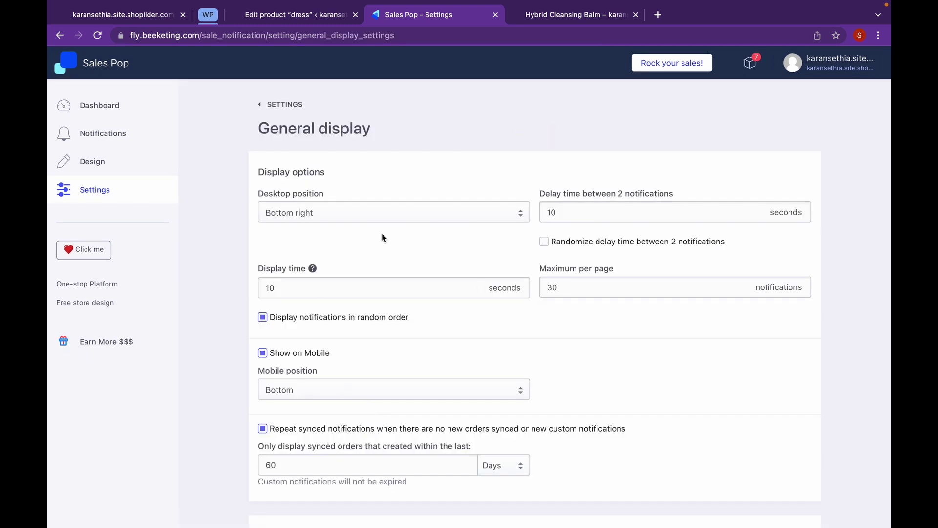
# Step: Keep the desktop position at Bottom right, set Maximum per page to 5, and keep Show on Mobile on
pyautogui.click(400, 220)
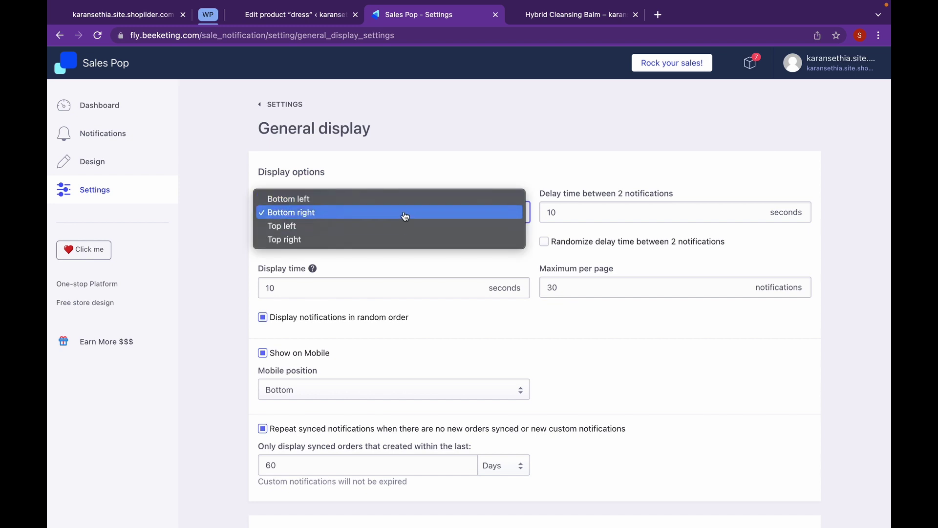
pyautogui.click(405, 213)
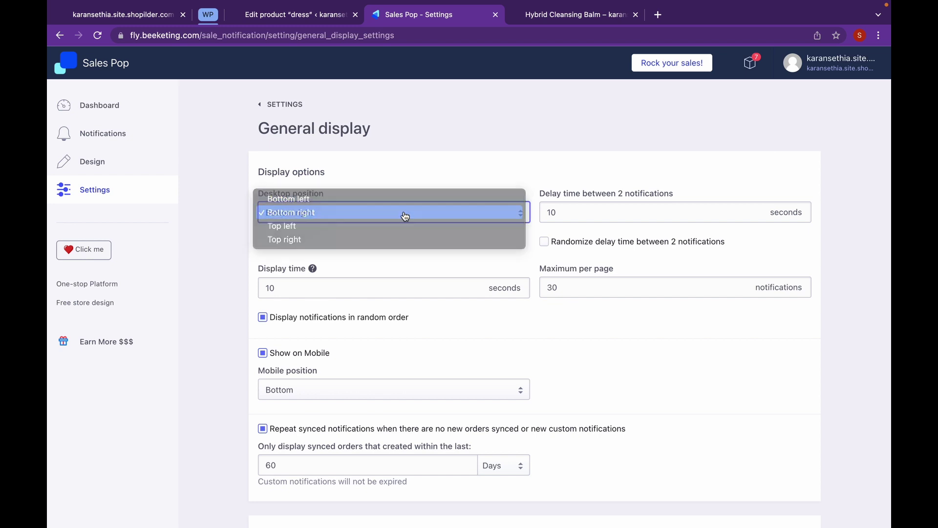
pyautogui.click(440, 287)
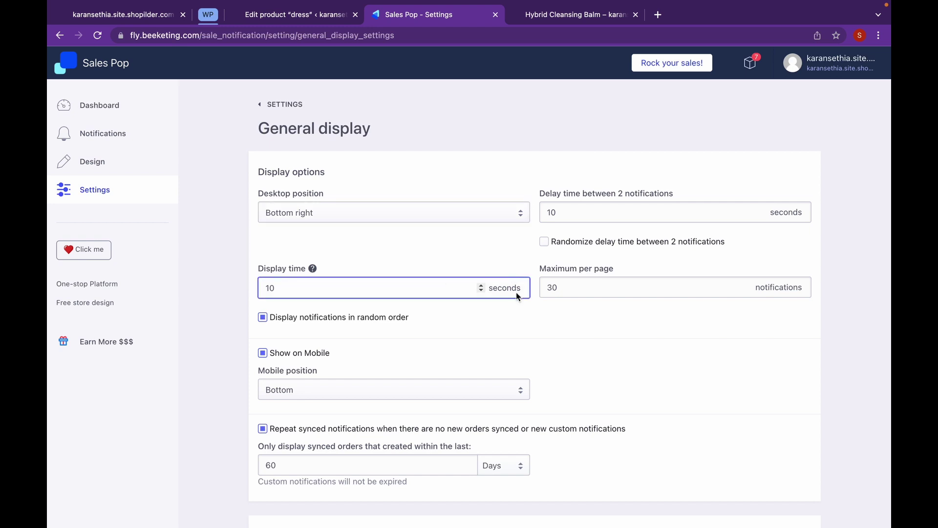
pyautogui.scroll(-1, 516, 293)
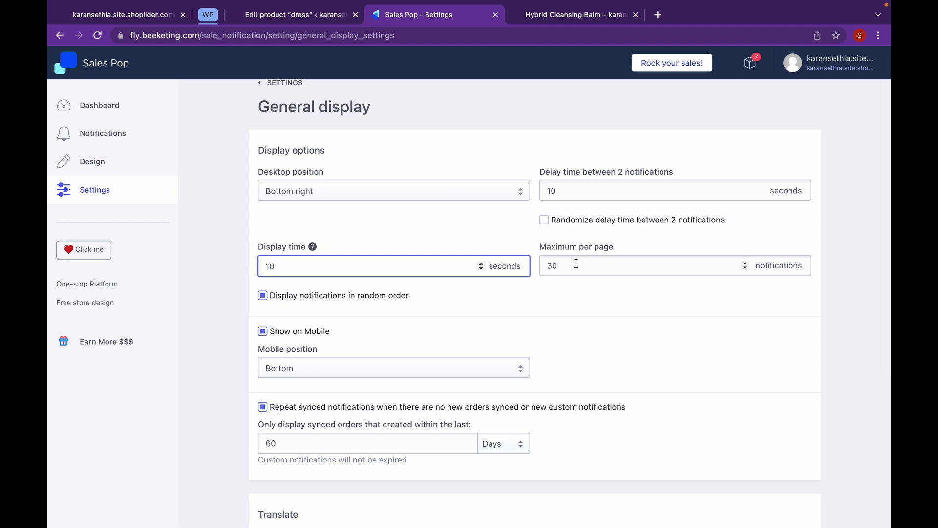
pyautogui.click(576, 263)
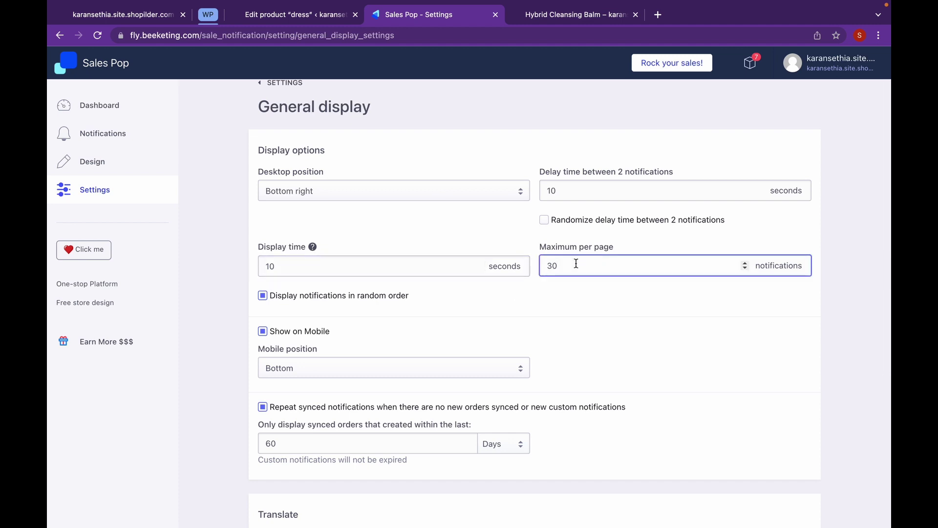
pyautogui.press('BackSpace')
pyautogui.press('BackSpace')
pyautogui.write('5')
pyautogui.scroll(-5, 569, 334)
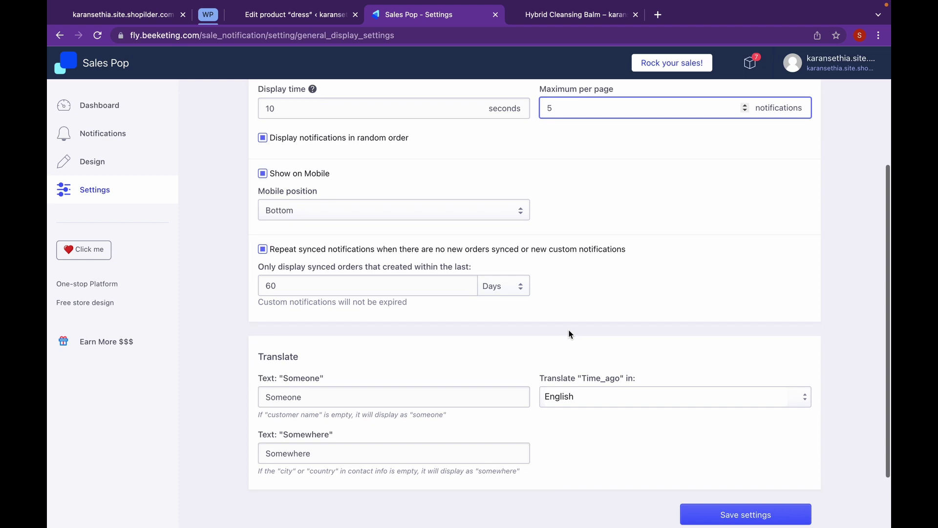
pyautogui.click(263, 174)
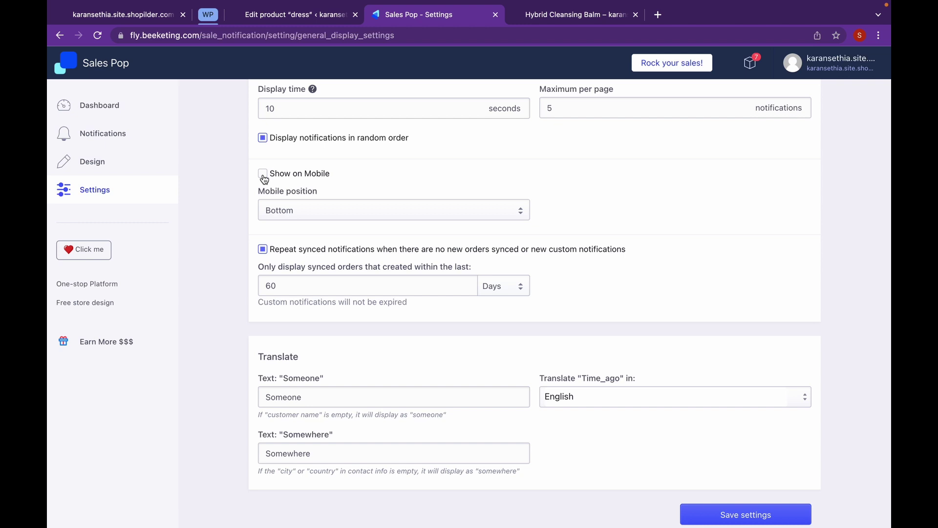
pyautogui.click(263, 174)
# Step: Save the display settings and view the Cyber Monday popup on the Hybrid Cleansing Balm page
pyautogui.scroll(-2, 656, 329)
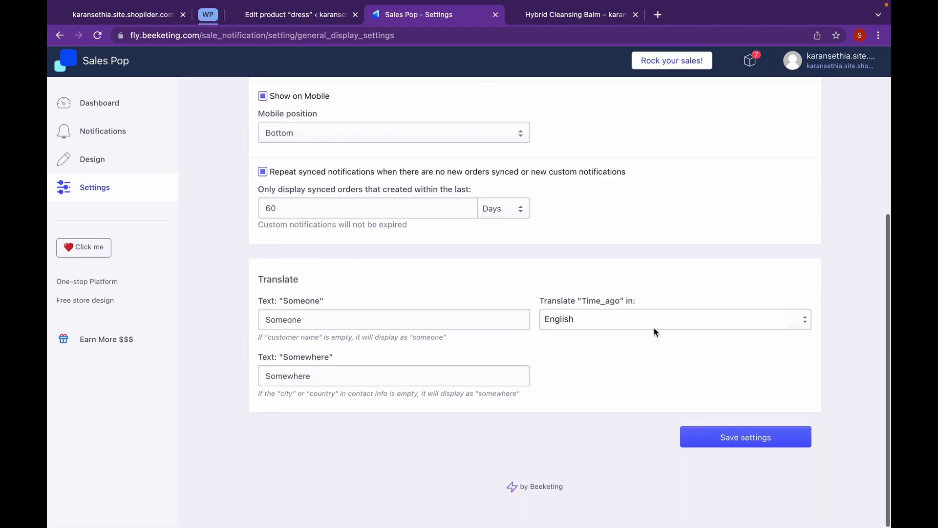
pyautogui.click(726, 440)
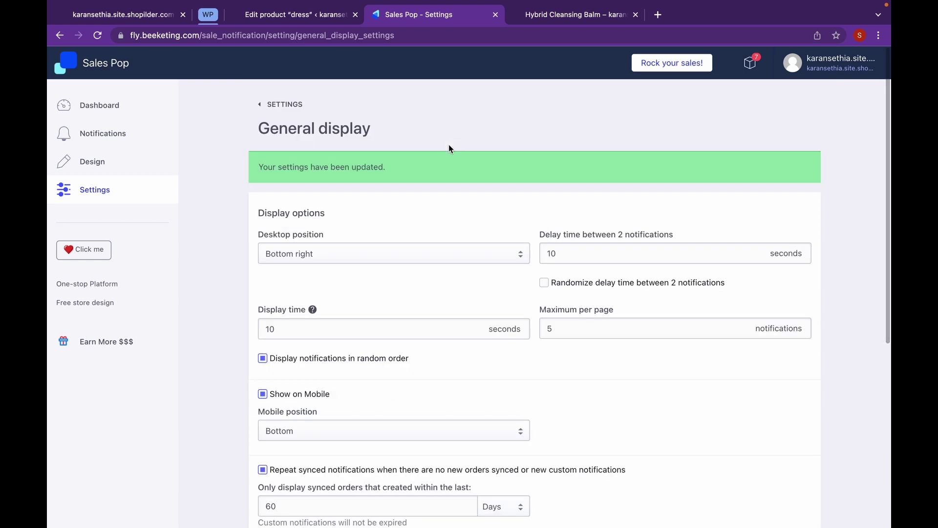
pyautogui.click(532, 18)
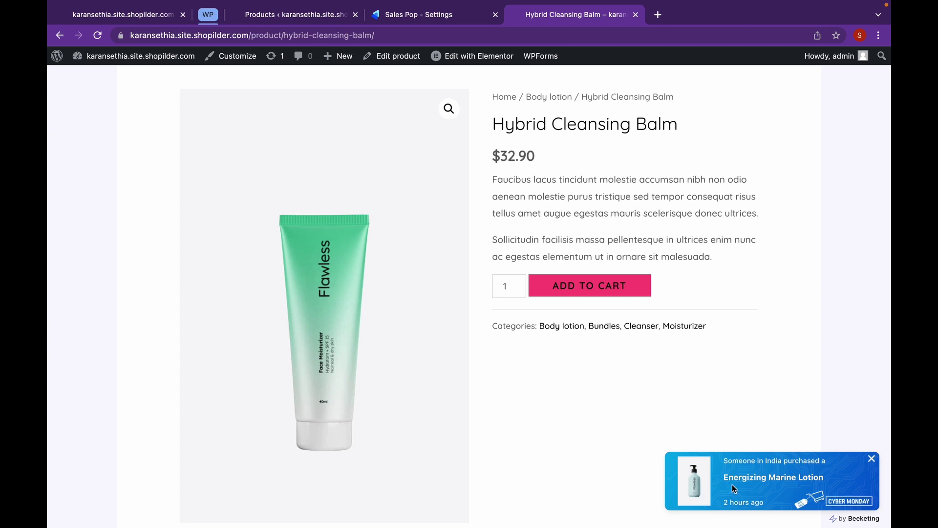
# Step: Follow the Sales Pop popup to the Energizing Marine Lotion product page ($20.50) and browse it
pyautogui.click(756, 483)
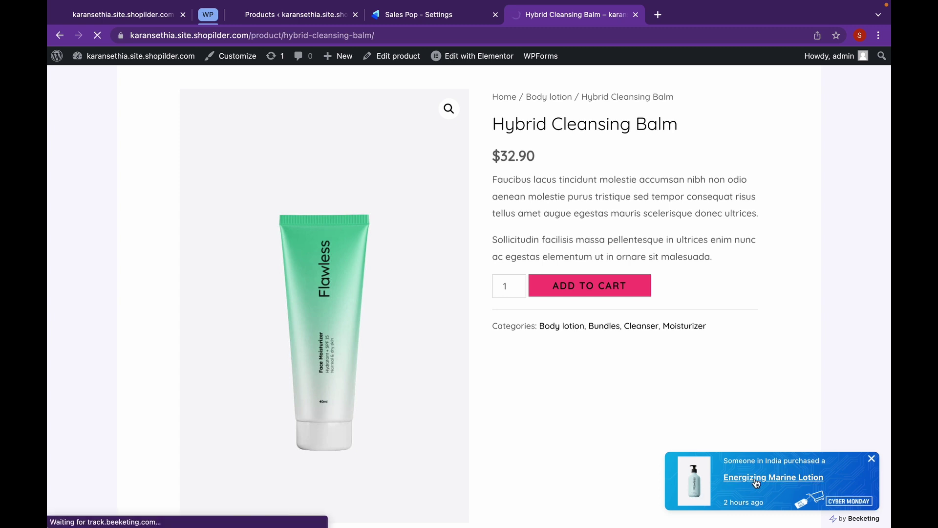
pyautogui.scroll(-2, 685, 389)
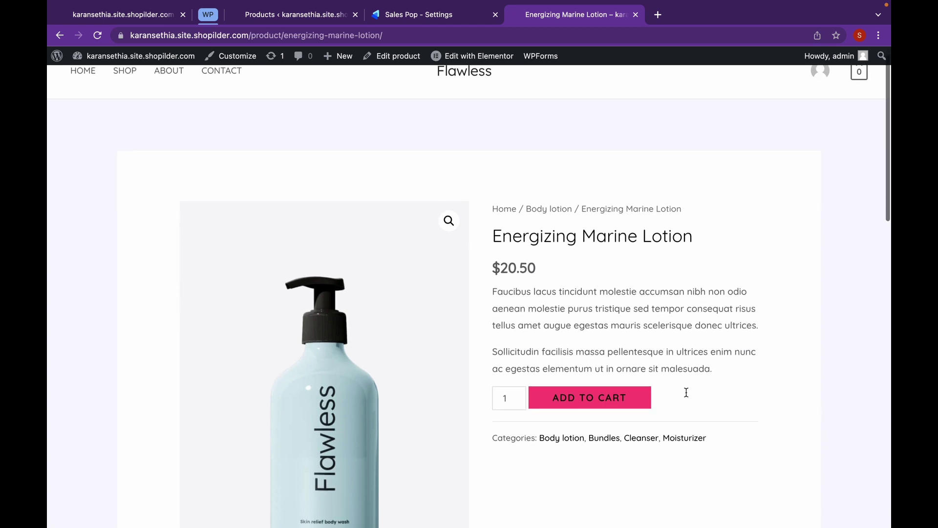